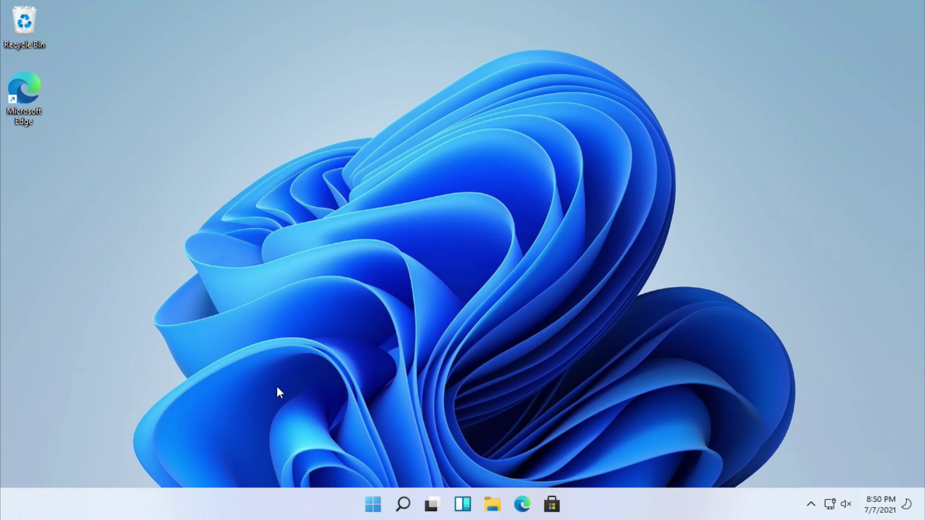
# Step: View the Ethernet performance graph in Task Manager's detailed view and minimize the window
pyautogui.rightClick(371, 506)
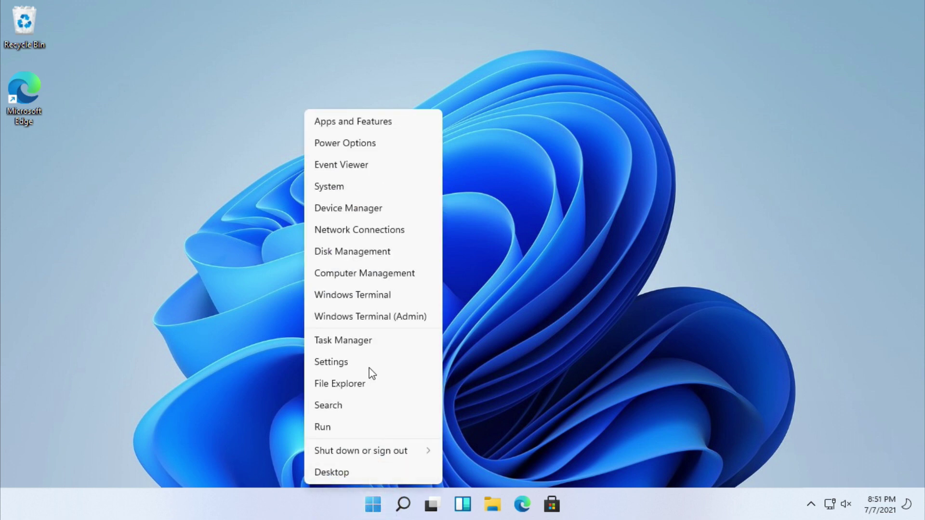
pyautogui.click(388, 341)
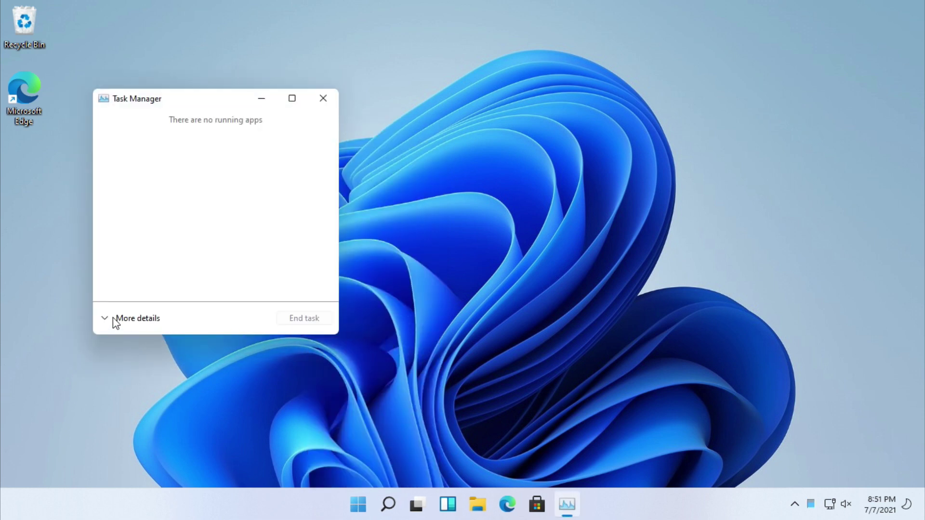
pyautogui.click(116, 319)
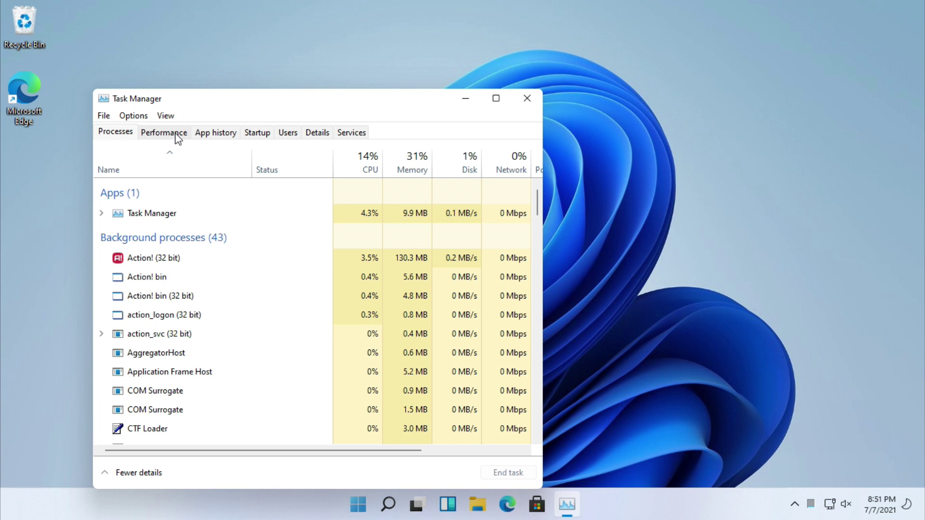
pyautogui.click(163, 132)
pyautogui.click(177, 296)
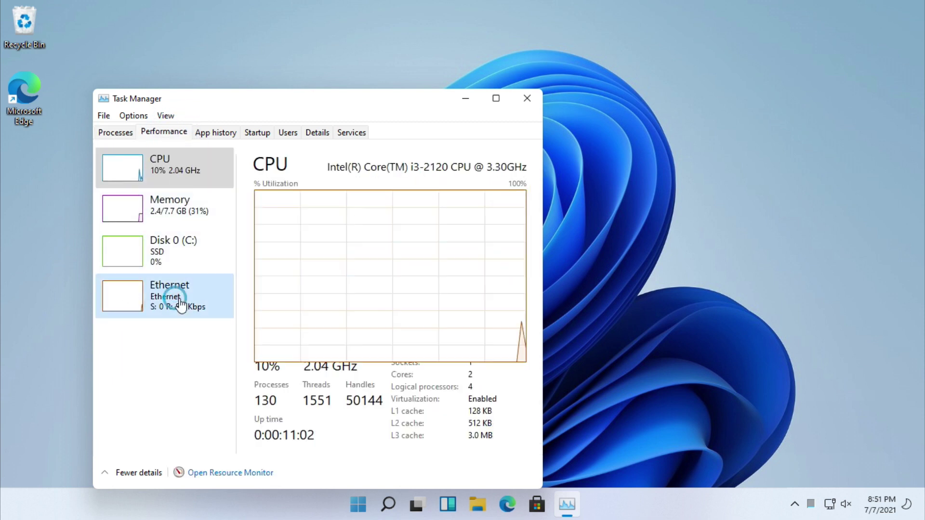
pyautogui.moveTo(303, 106); pyautogui.dragTo(274, 27)
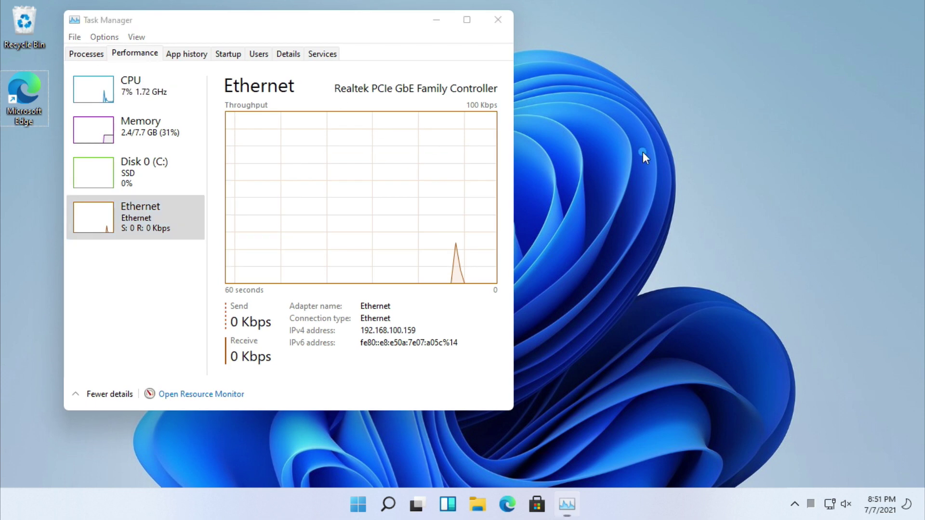
pyautogui.click(437, 20)
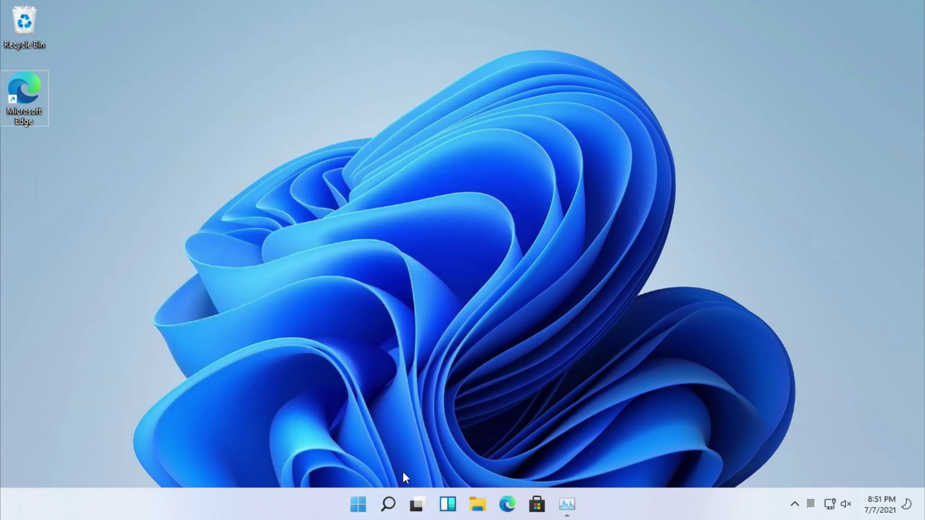
# Step: Download the pending updates from Windows Update in Settings, and close Settings once the system is up to date
pyautogui.click(358, 504)
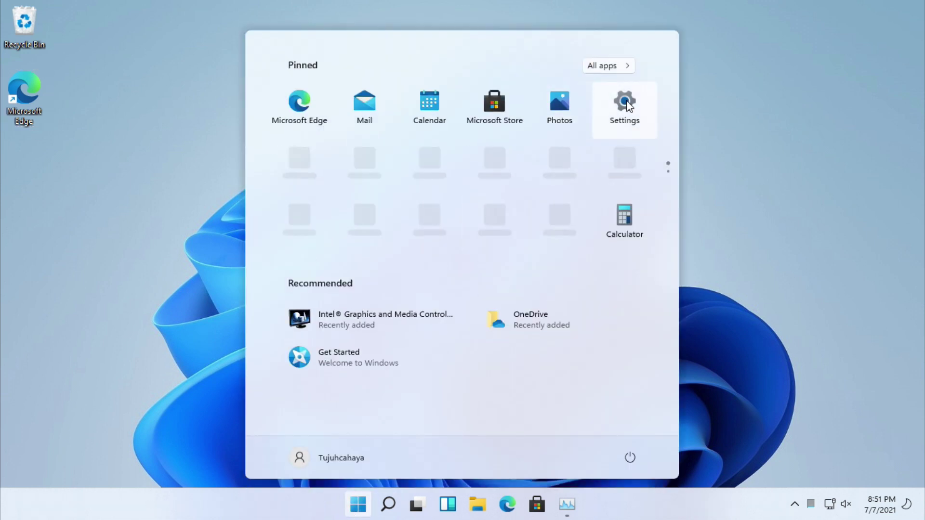
pyautogui.click(625, 103)
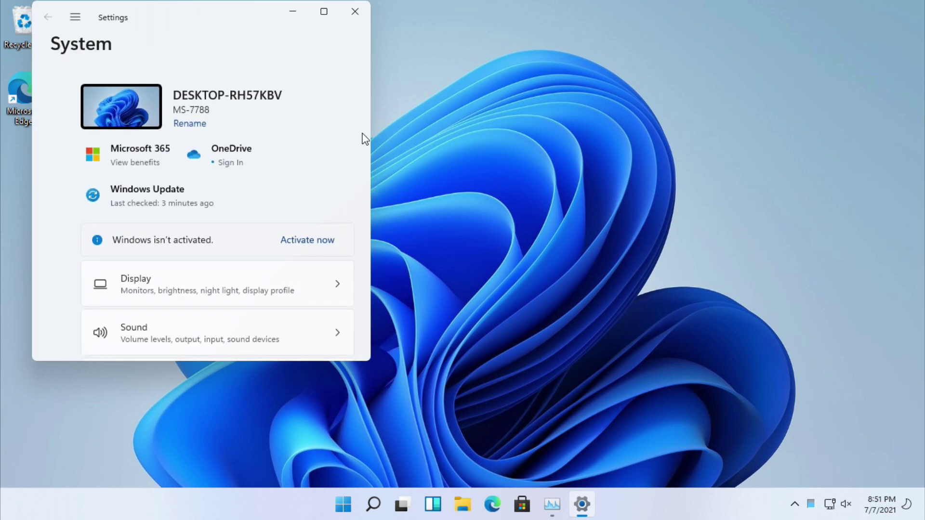
pyautogui.click(322, 11)
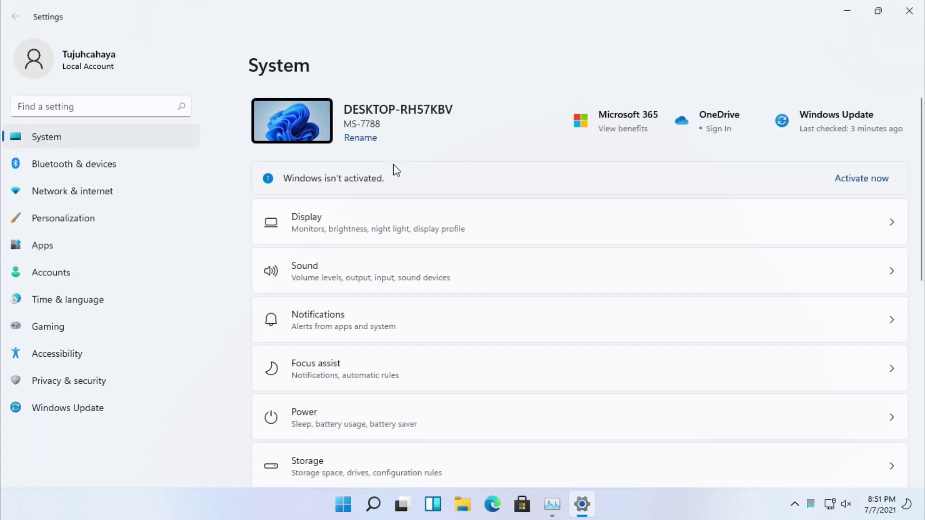
pyautogui.click(120, 408)
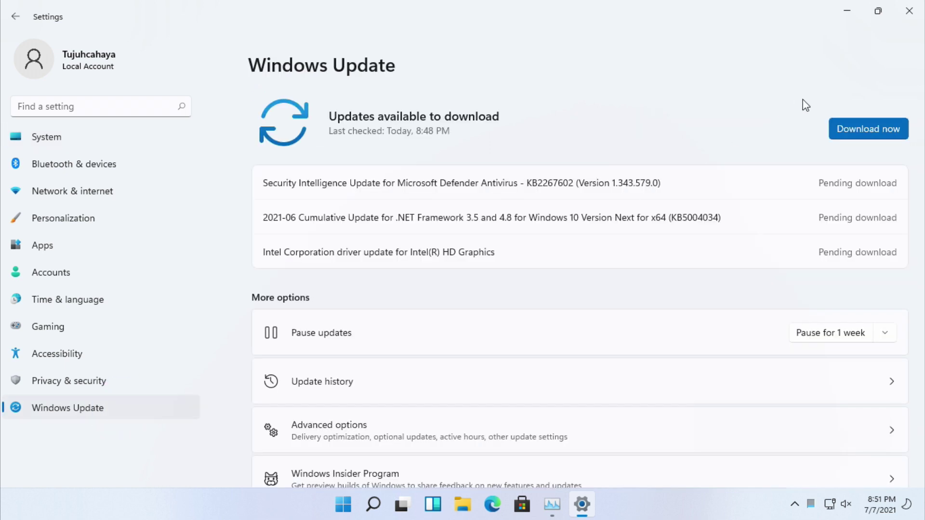
pyautogui.click(864, 129)
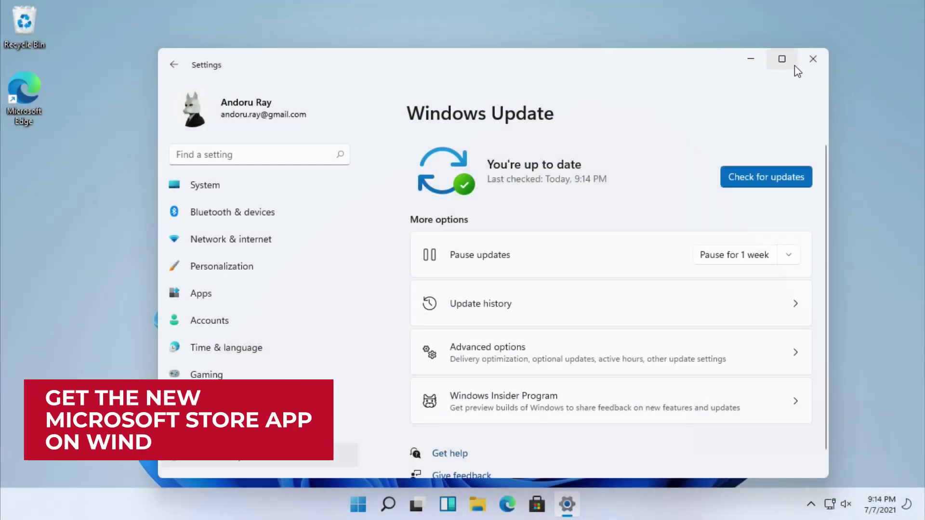
pyautogui.click(811, 61)
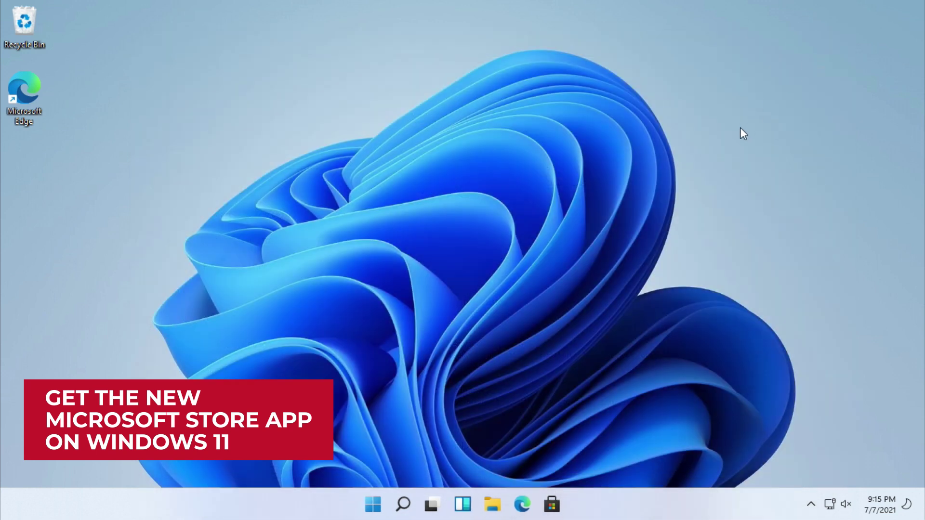
# Step: Show Task Manager's performance data as a compact summary and place it in the desktop's lower-left corner
pyautogui.rightClick(599, 514)
pyautogui.click(599, 440)
pyautogui.rightClick(375, 505)
pyautogui.click(370, 343)
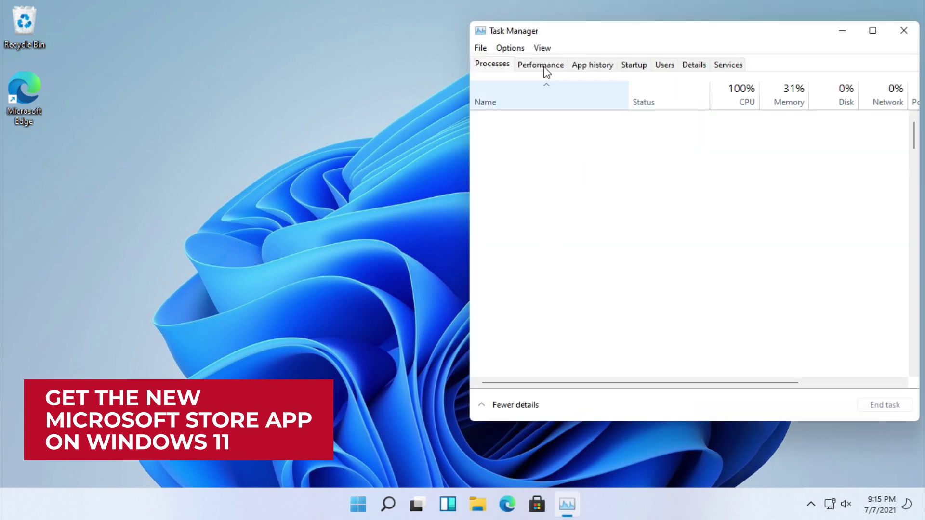
pyautogui.click(544, 70)
pyautogui.doubleClick(548, 98)
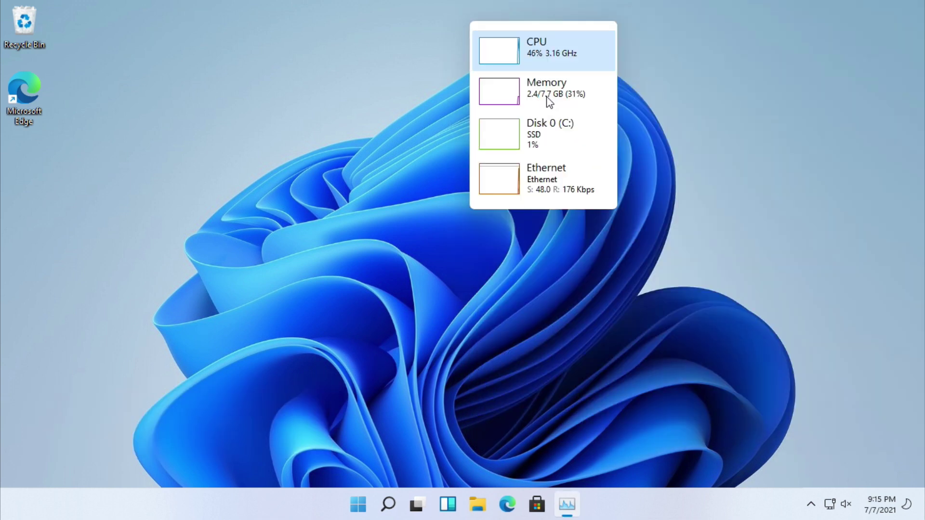
pyautogui.moveTo(553, 60); pyautogui.dragTo(89, 340)
pyautogui.rightClick(478, 225)
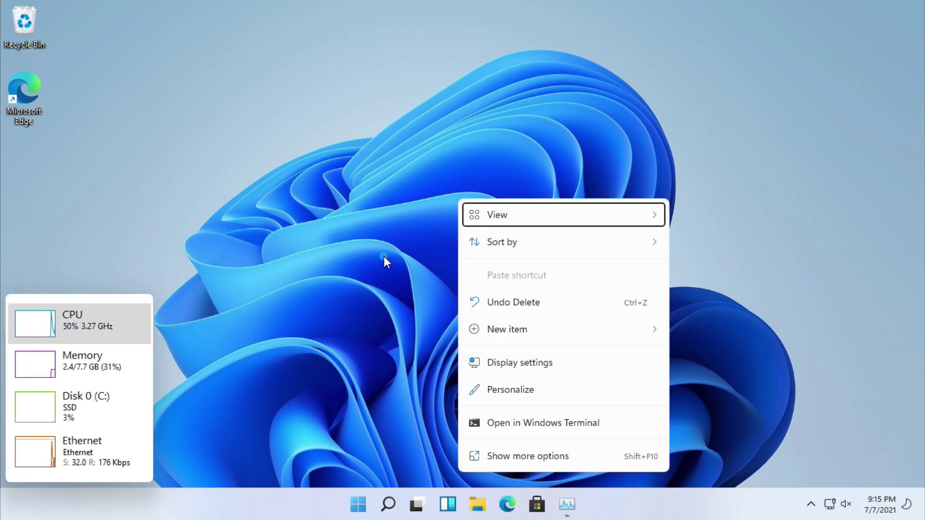
pyautogui.click(383, 256)
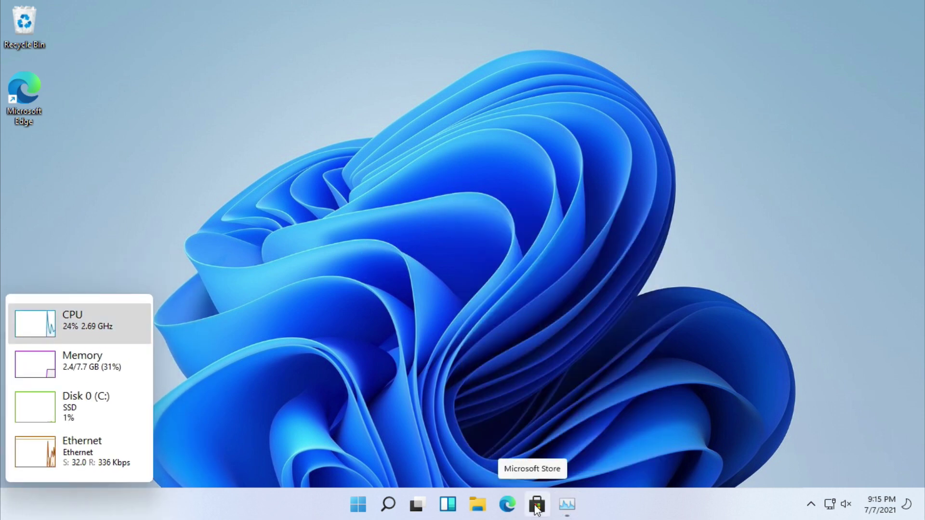
# Step: Get app updates from Downloads and updates in the Microsoft Store, and minimize the Store window
pyautogui.click(536, 504)
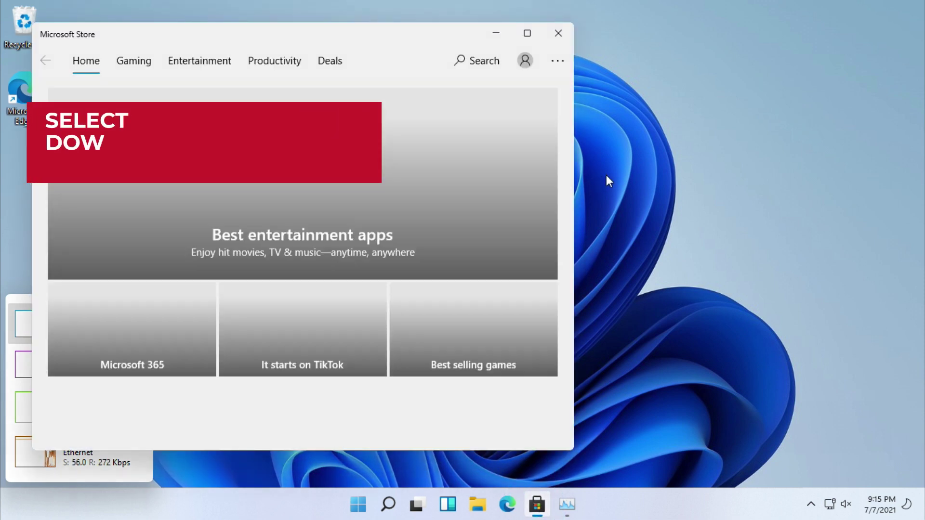
pyautogui.click(554, 61)
pyautogui.click(506, 93)
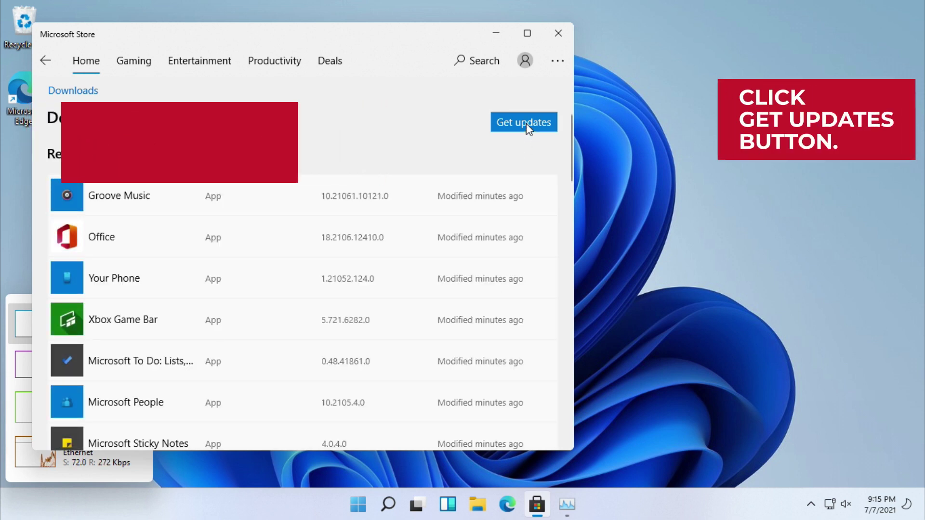
pyautogui.click(526, 123)
pyautogui.moveTo(350, 47); pyautogui.dragTo(473, 71)
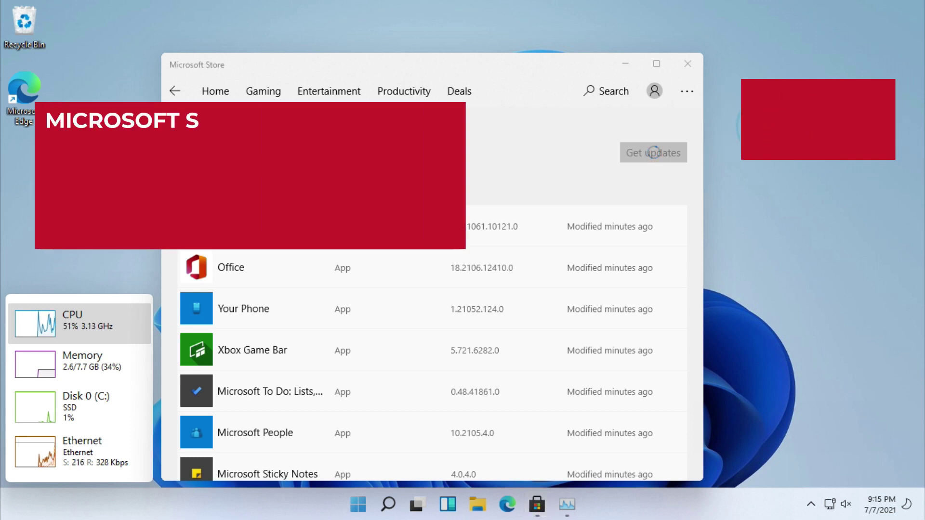
pyautogui.click(769, 128)
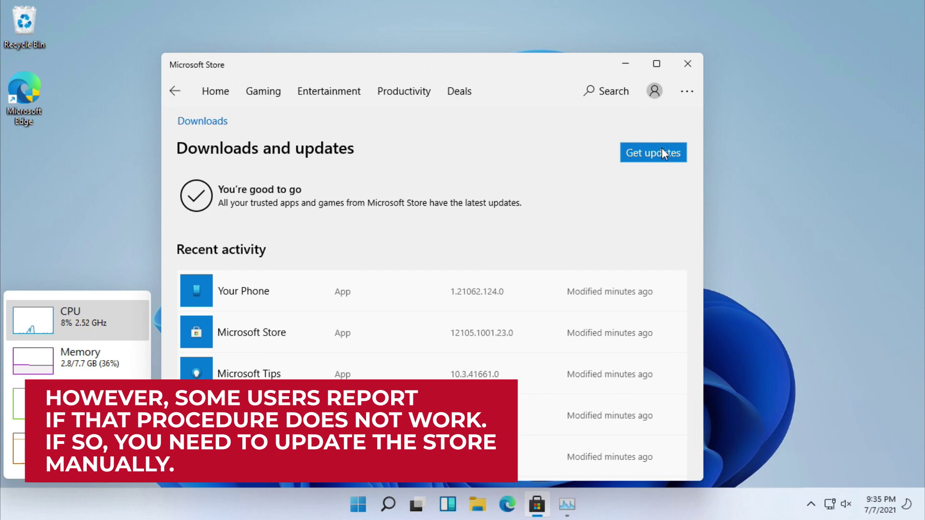
pyautogui.click(625, 64)
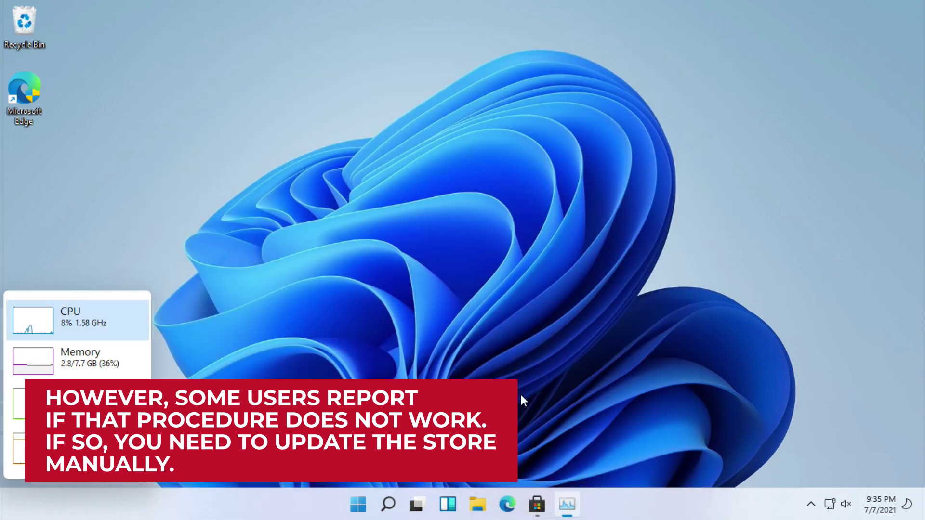
# Step: Switch to Microsoft Edge and go to mostl.ink/win11-store
pyautogui.click(508, 503)
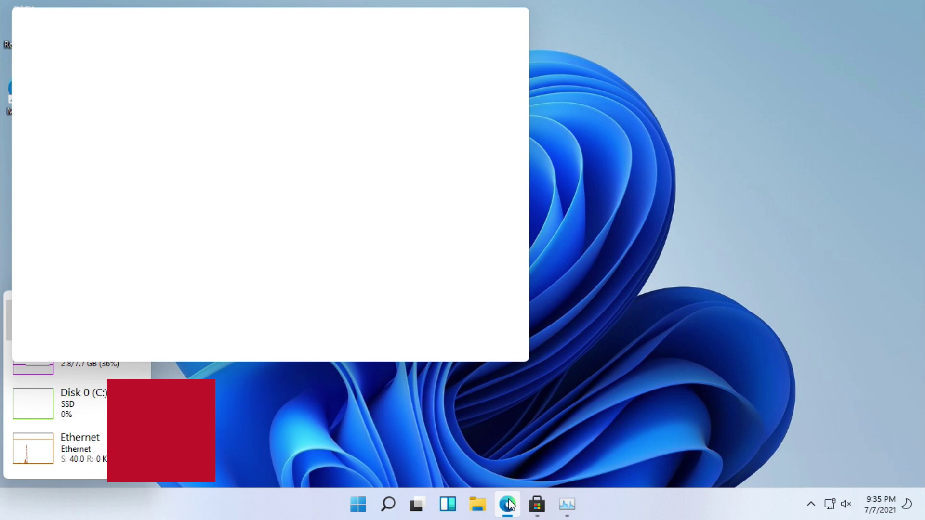
pyautogui.click(488, 104)
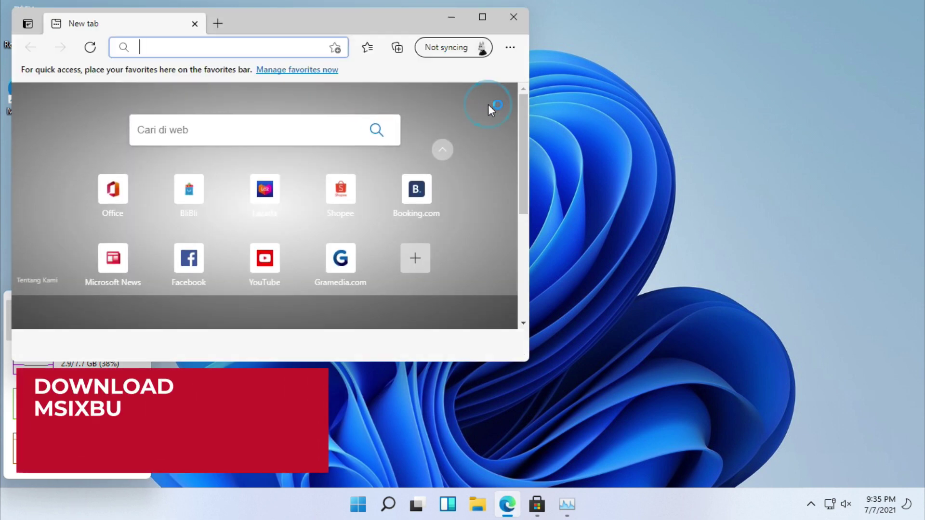
pyautogui.write('mo')
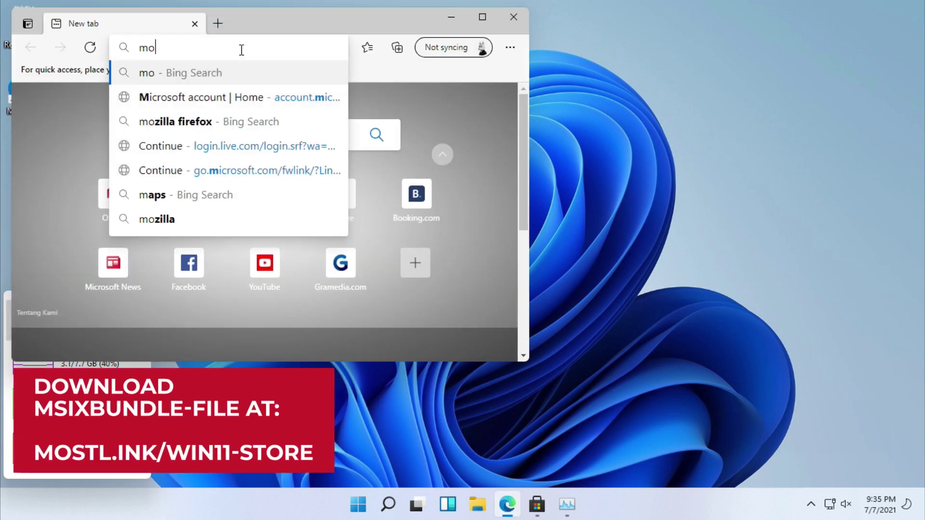
pyautogui.write('stl.ink/win11-store')
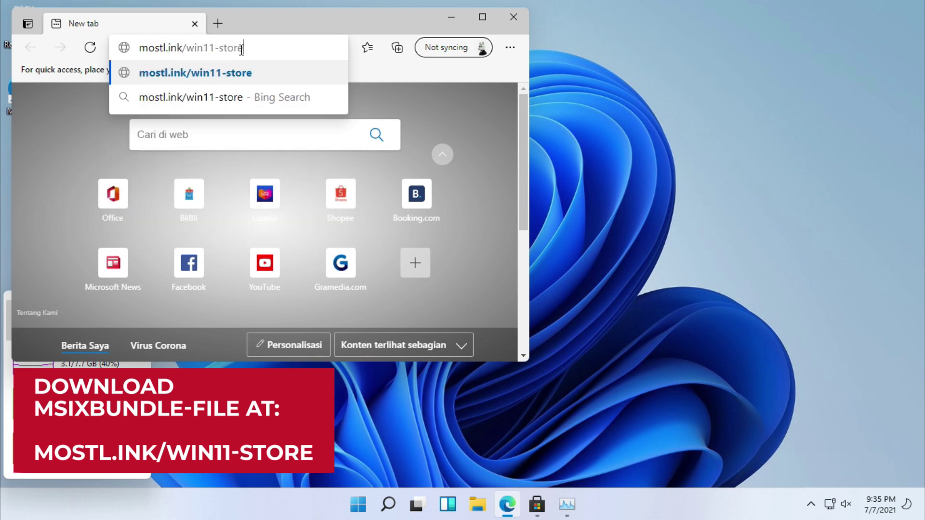
pyautogui.press('Return')
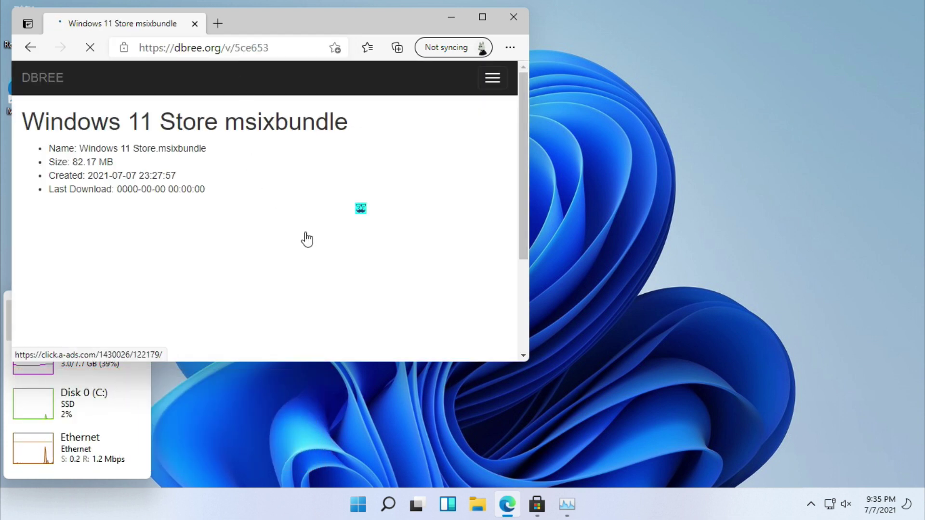
# Step: Download the Windows 11 Store.msixbundle file, returning to its page whenever an advertisement tab opens
pyautogui.scroll(-5, 301, 166)
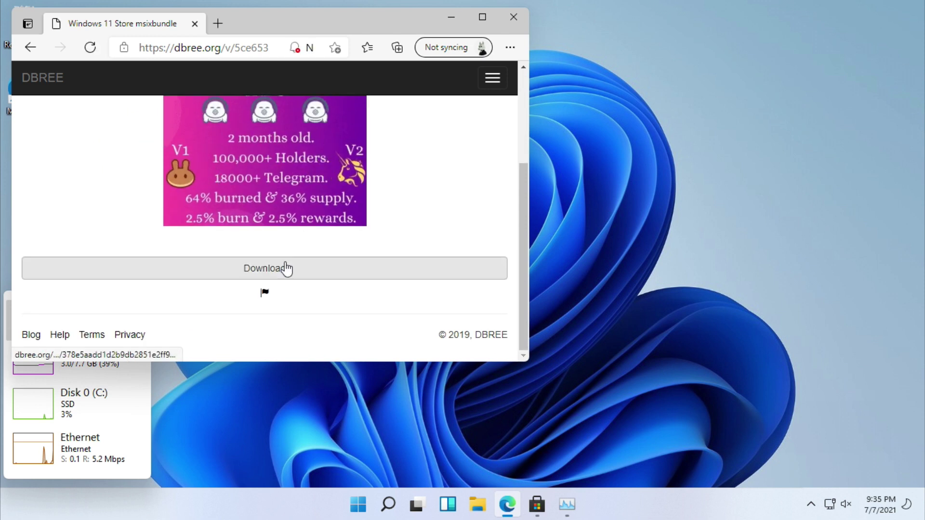
pyautogui.click(285, 267)
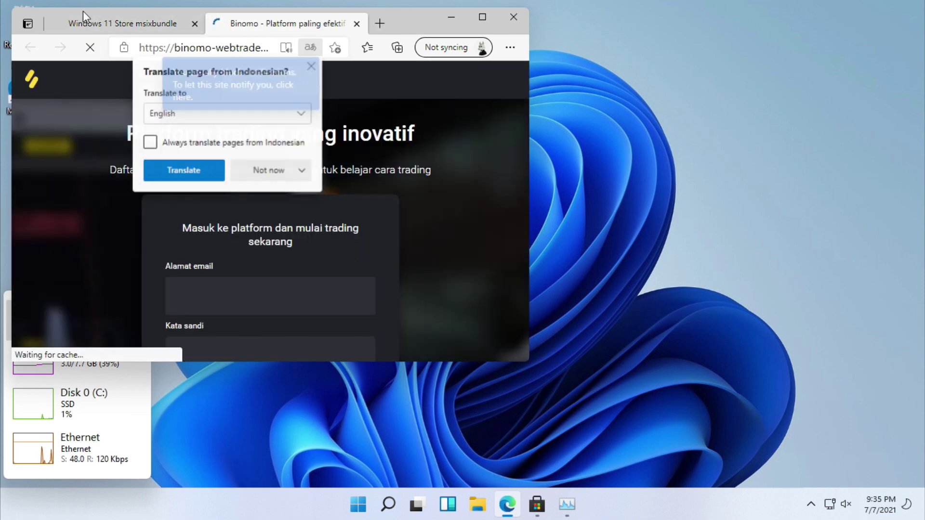
pyautogui.click(97, 25)
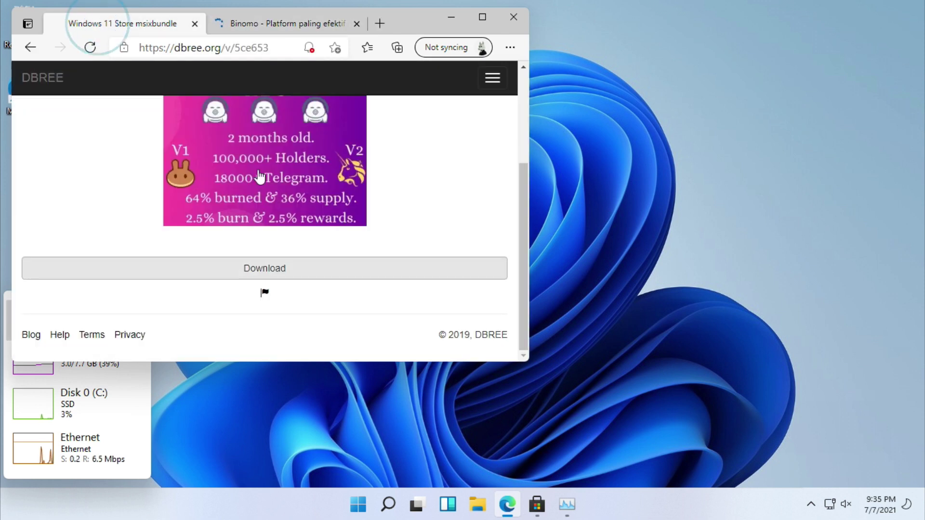
pyautogui.click(270, 266)
pyautogui.click(113, 27)
pyautogui.click(237, 270)
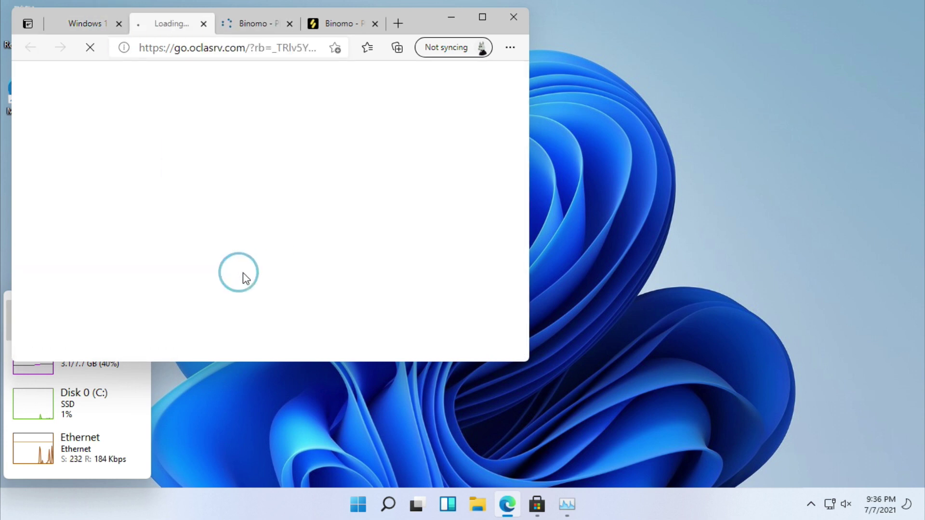
pyautogui.click(103, 22)
pyautogui.click(221, 278)
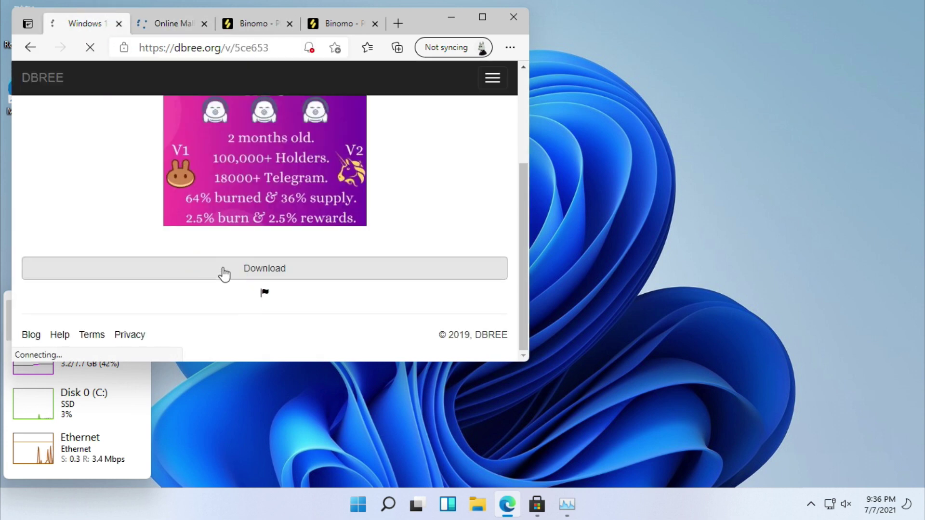
# Step: Close the advertisement tabs beside the download page, and close the browser and Microsoft Store windows
pyautogui.rightClick(91, 26)
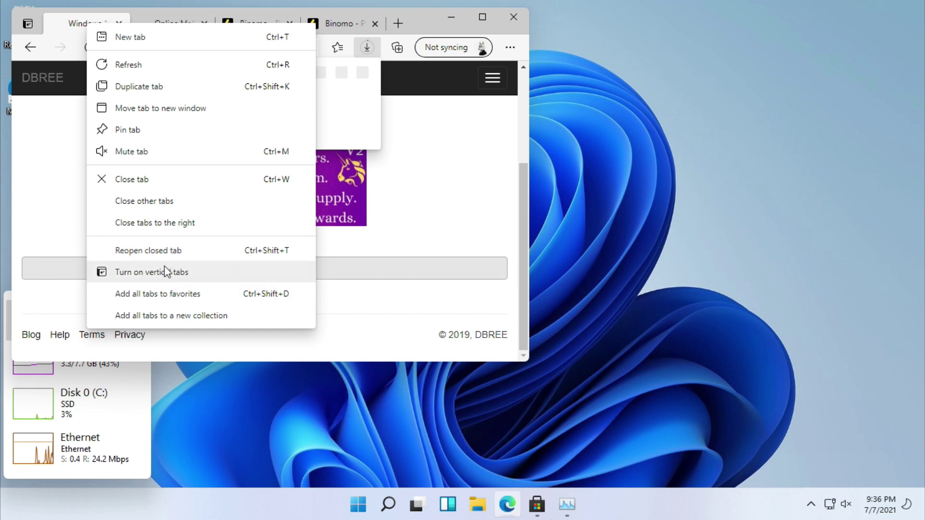
pyautogui.click(155, 222)
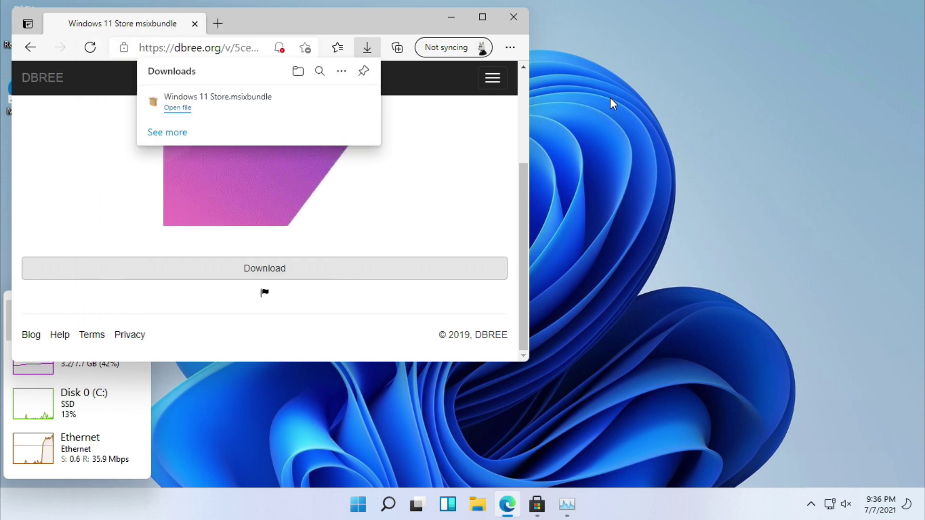
pyautogui.click(513, 17)
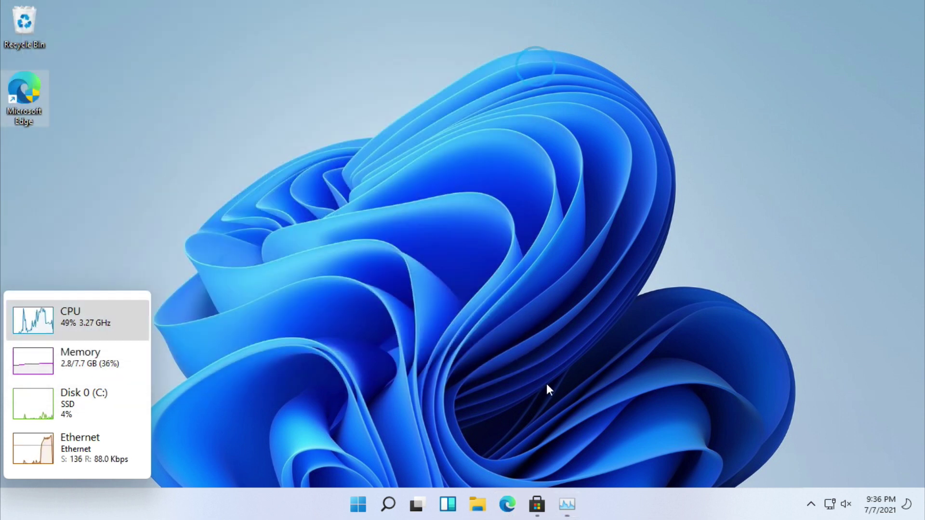
pyautogui.click(536, 504)
pyautogui.click(686, 60)
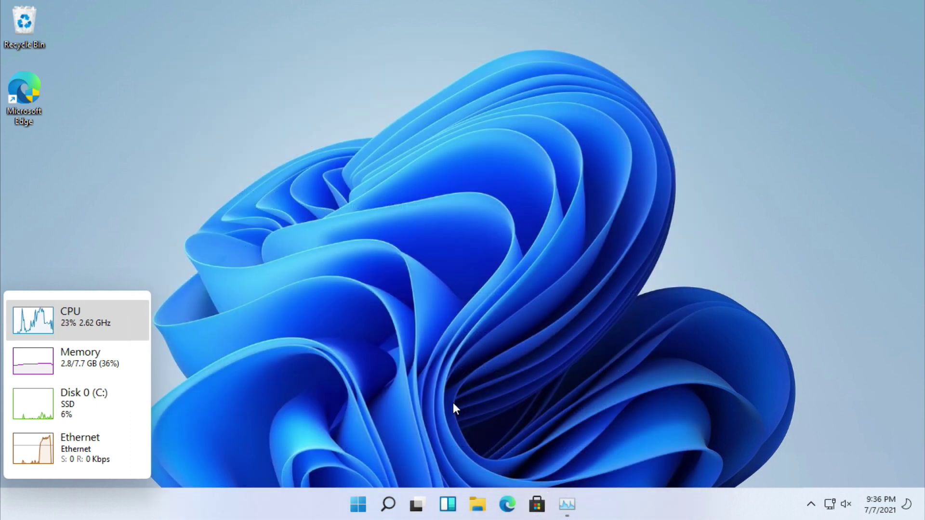
# Step: Open the Windows 11 Store msixbundle file from the Downloads folder, minimize File Explorer, and update Microsoft Store with launch when ready
pyautogui.click(472, 509)
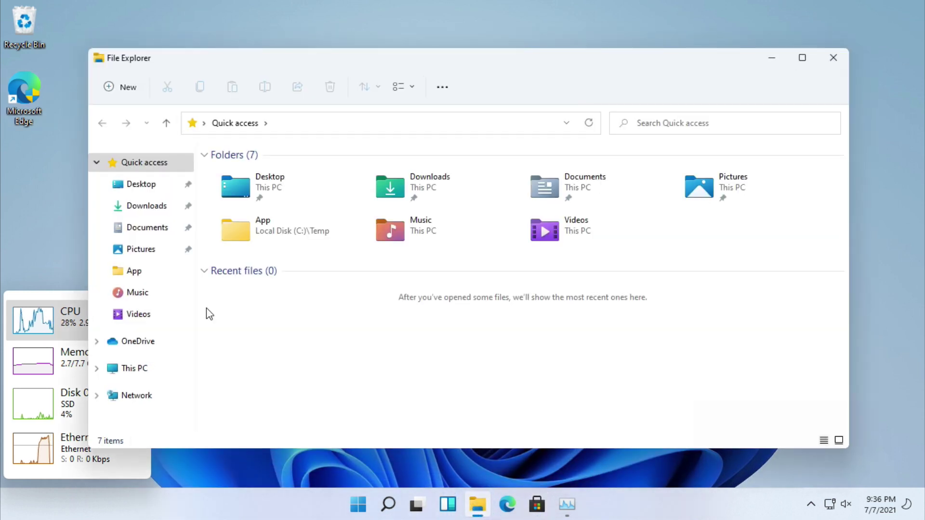
pyautogui.click(144, 208)
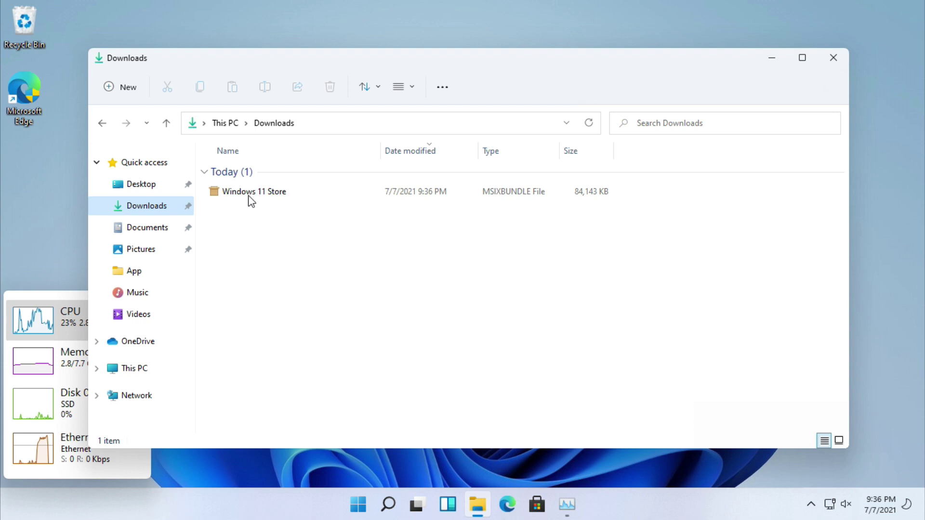
pyautogui.rightClick(250, 198)
pyautogui.click(281, 244)
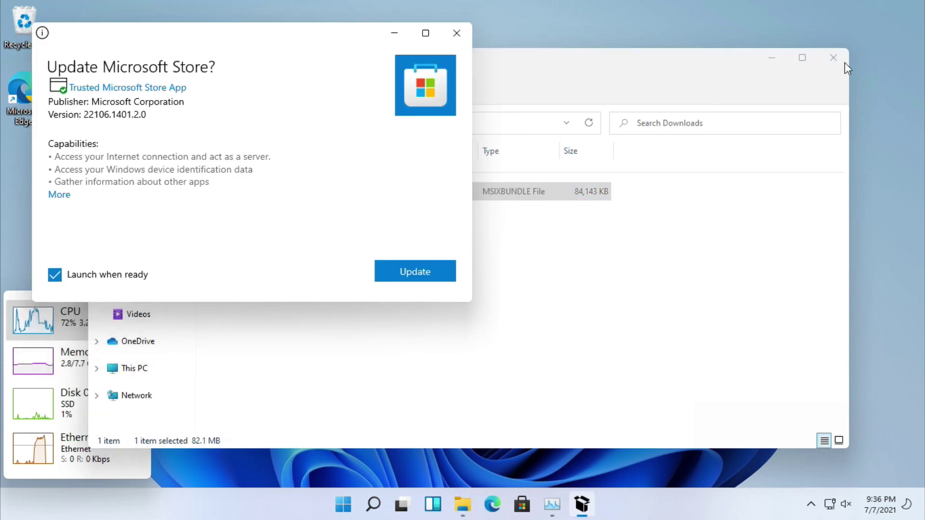
pyautogui.click(770, 60)
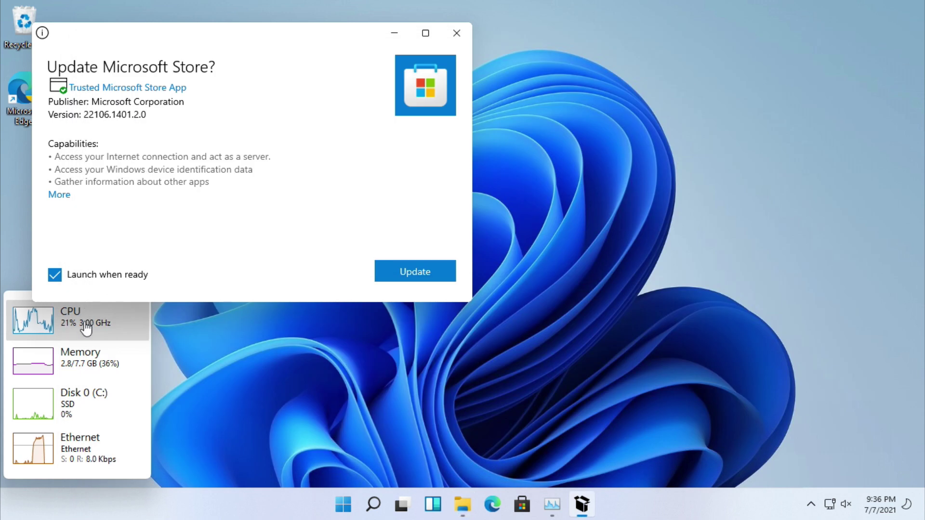
pyautogui.click(435, 276)
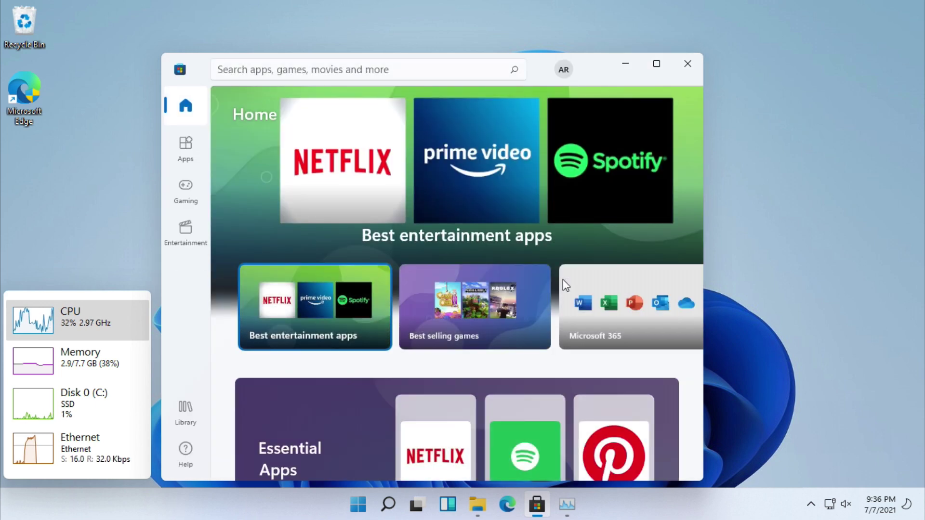
# Step: Review the app settings of the new Microsoft Store, and return to its home page
pyautogui.click(563, 69)
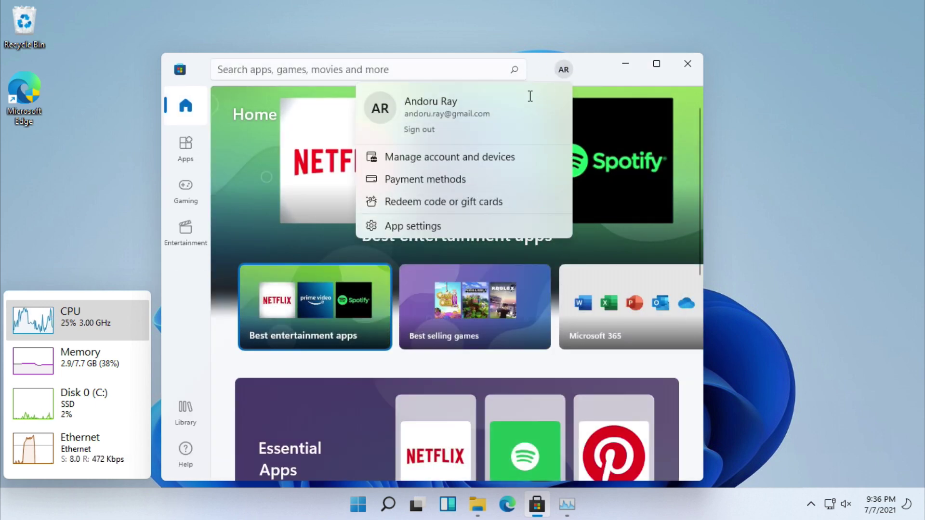
pyautogui.click(458, 225)
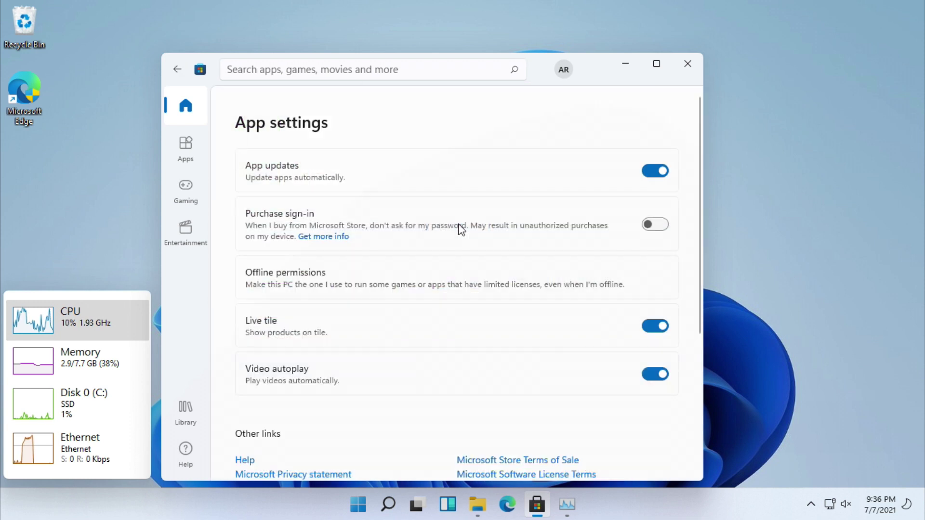
pyautogui.scroll(-3, 461, 229)
pyautogui.scroll(3, 461, 230)
pyautogui.click(179, 98)
# Step: Get app updates from the Microsoft Store library, view the home page in a maximized window, and close the Store
pyautogui.click(184, 413)
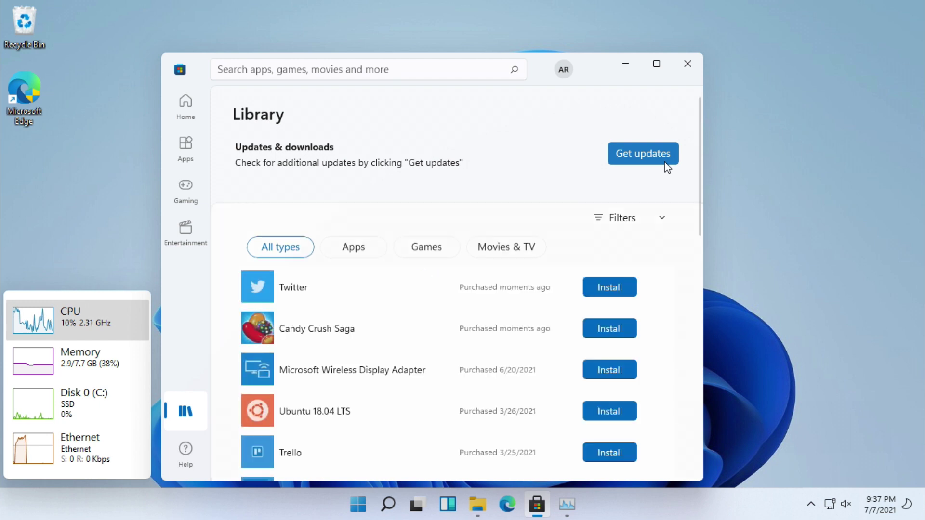
pyautogui.click(656, 161)
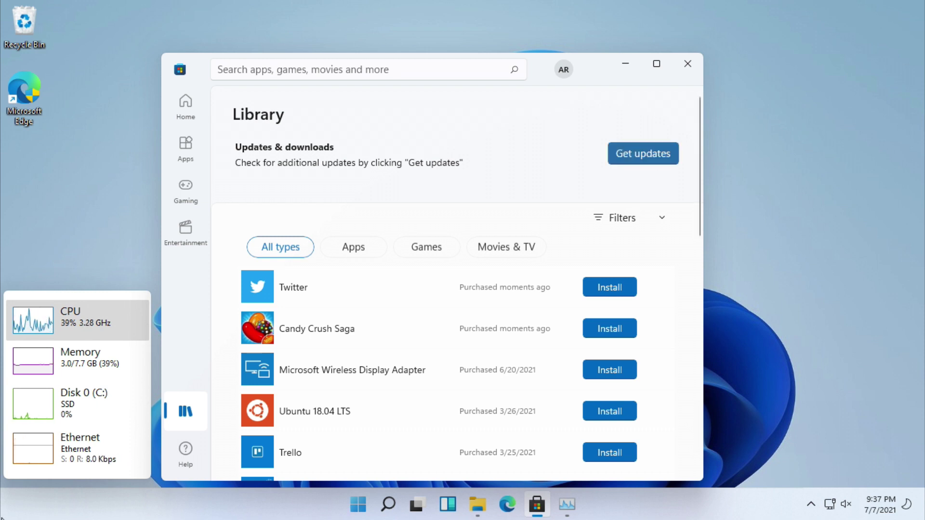
pyautogui.click(185, 102)
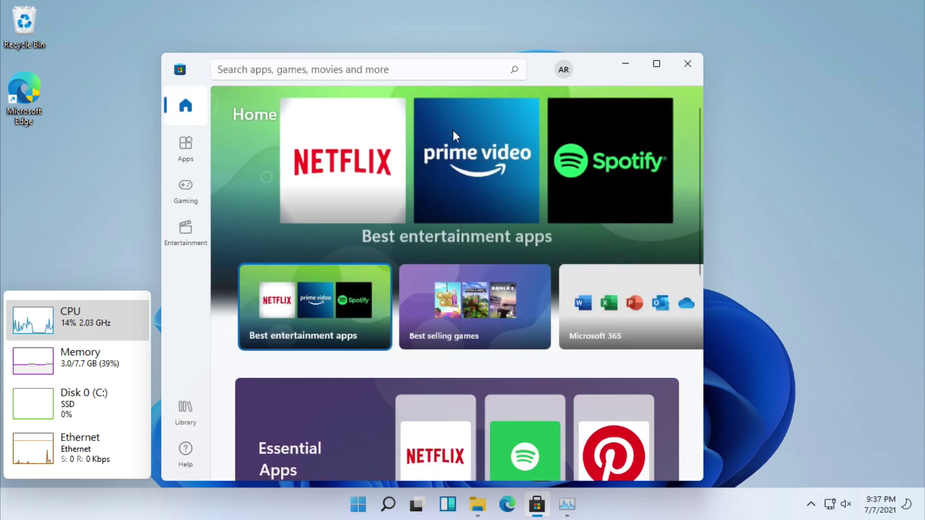
pyautogui.click(658, 64)
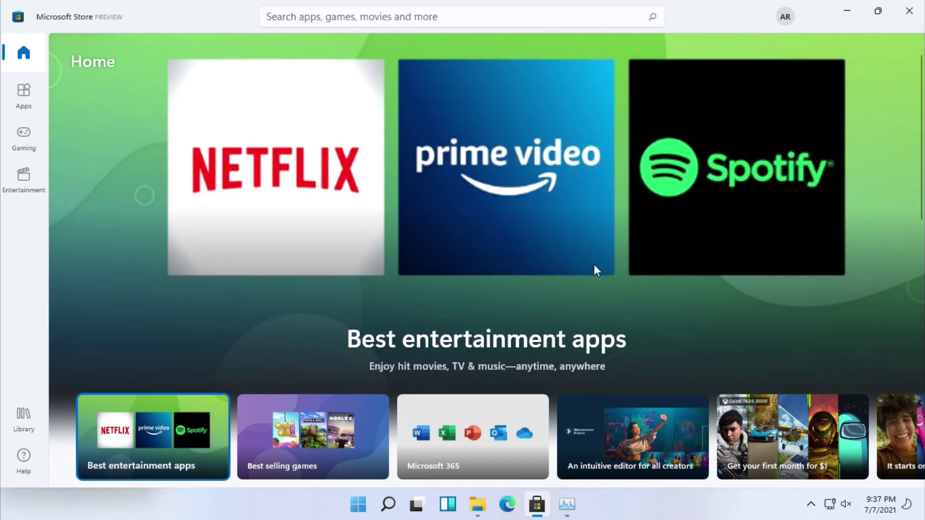
pyautogui.doubleClick(595, 10)
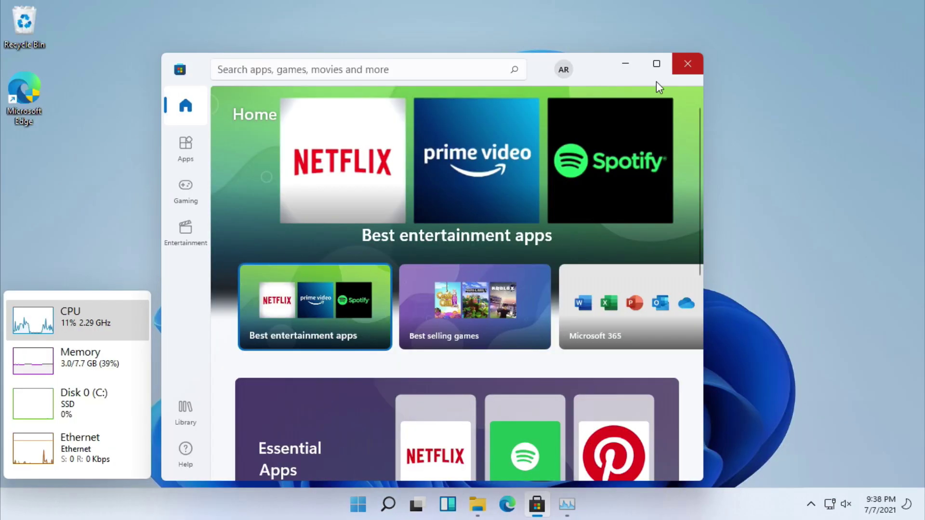
pyautogui.click(684, 68)
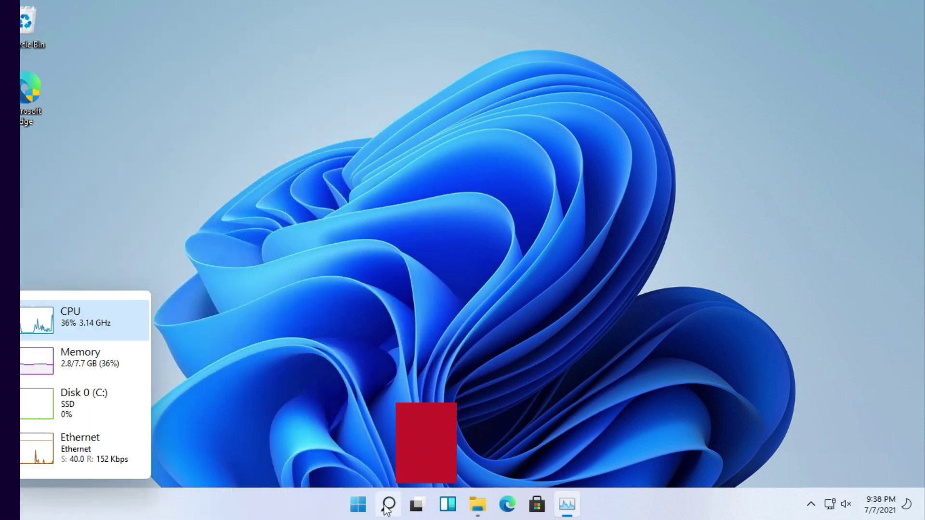
# Step: Find Control Panel with Windows search and open its System and Security category
pyautogui.click(388, 505)
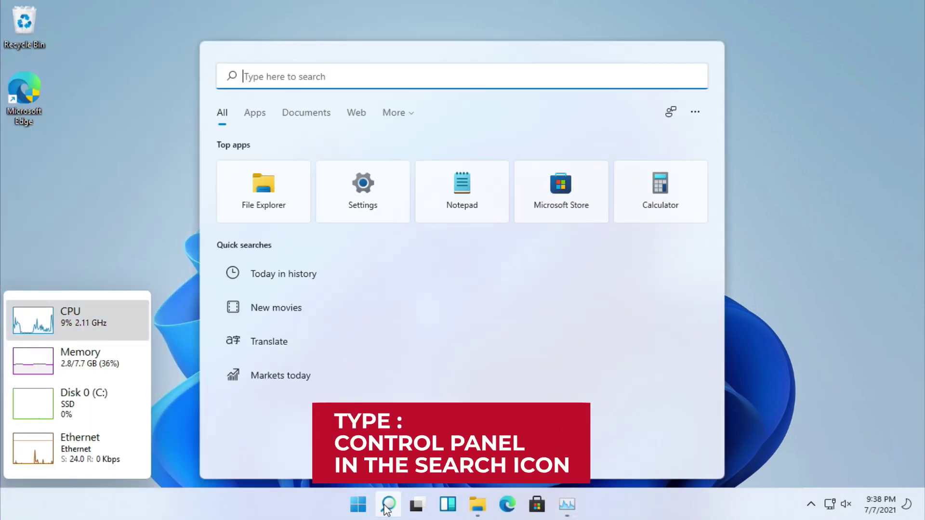
pyautogui.write('control pa')
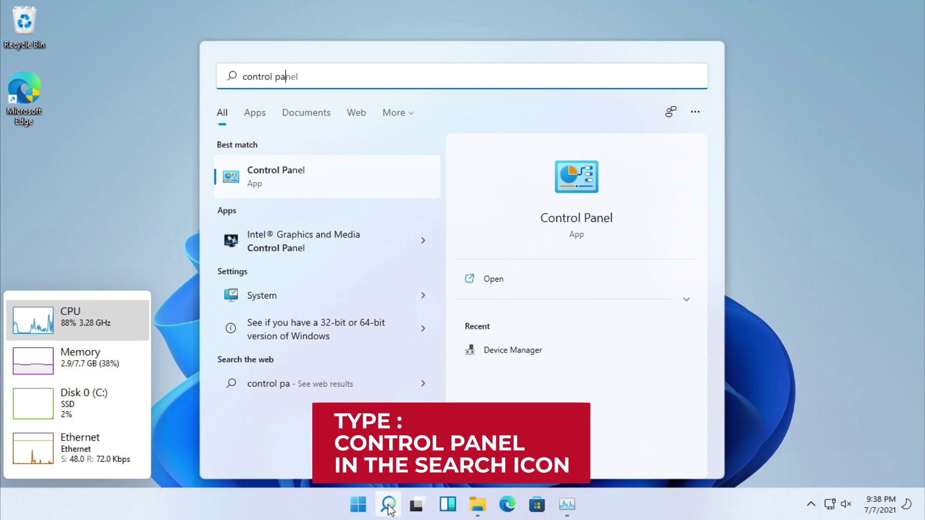
pyautogui.click(289, 179)
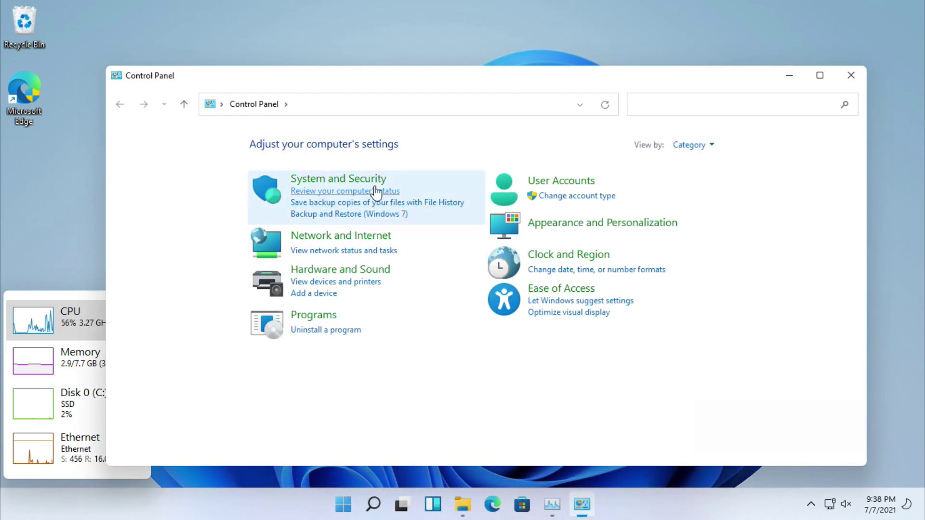
pyautogui.click(360, 183)
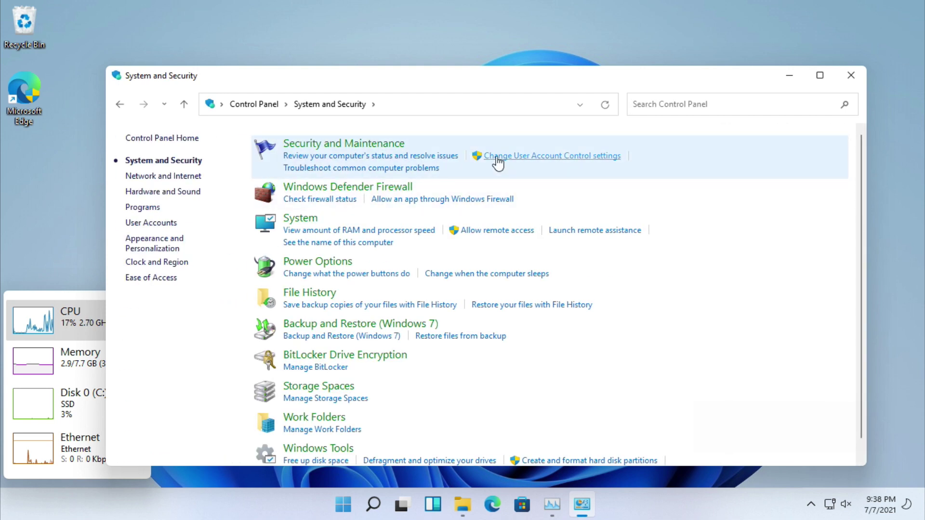
# Step: Lower the User Account Control notification setting to its lowest level and accept the change
pyautogui.click(540, 156)
pyautogui.moveTo(308, 224); pyautogui.dragTo(307, 307)
pyautogui.click(584, 407)
pyautogui.click(415, 361)
# Step: Turn off Security and Maintenance messages, including Internet security settings, Network firewall, Windows Backup, Automatic Maintenance and File History, and close Control Panel
pyautogui.click(347, 144)
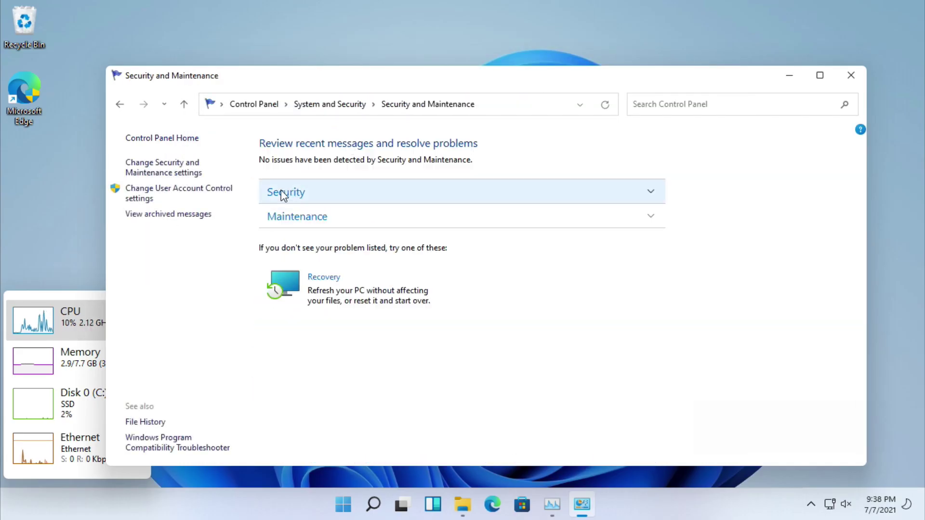
pyautogui.click(182, 173)
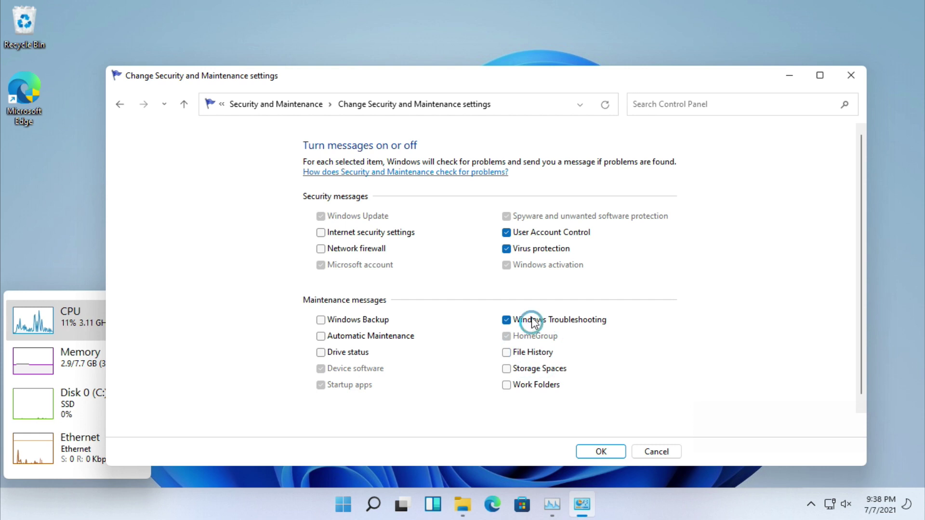
pyautogui.click(597, 452)
pyautogui.click(851, 75)
pyautogui.rightClick(394, 174)
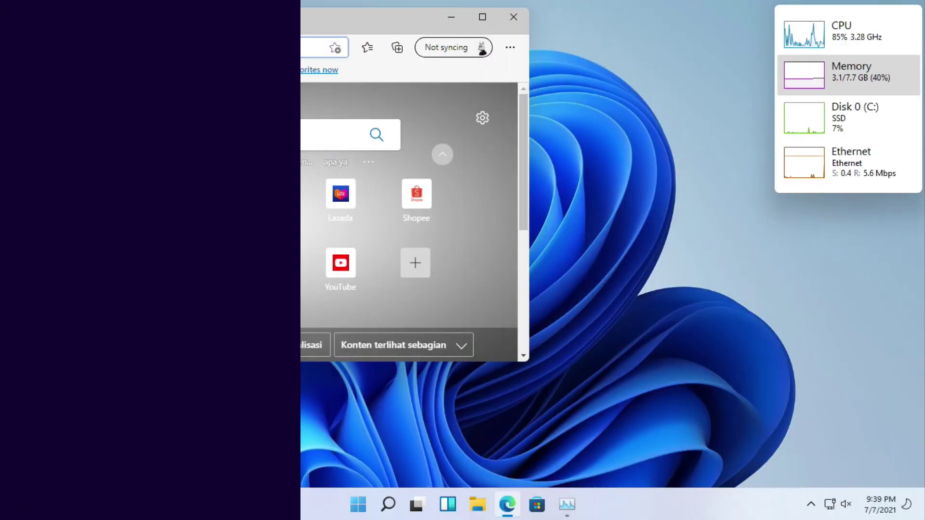
# Step: Search the web for ninite in Microsoft Edge, open ninite.com, and maximize the browser window
pyautogui.write('ninite')
pyautogui.press('Return')
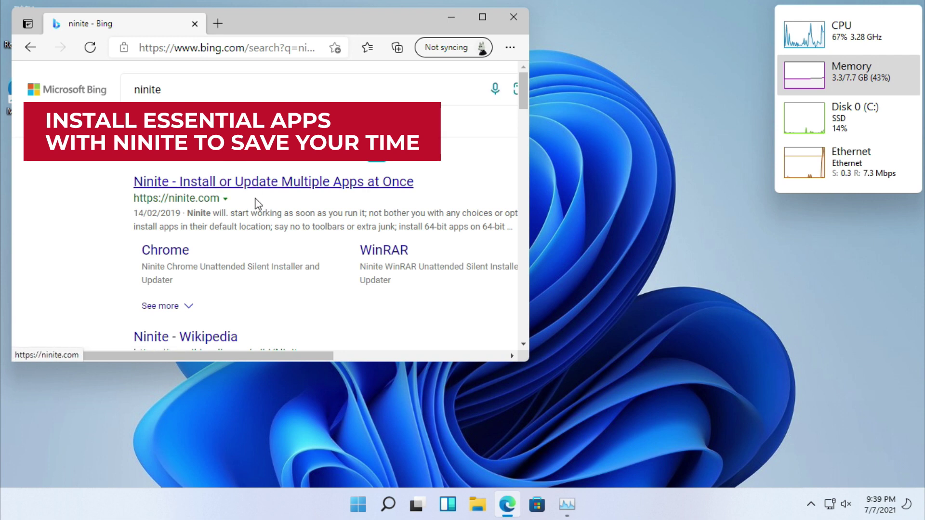
pyautogui.click(251, 184)
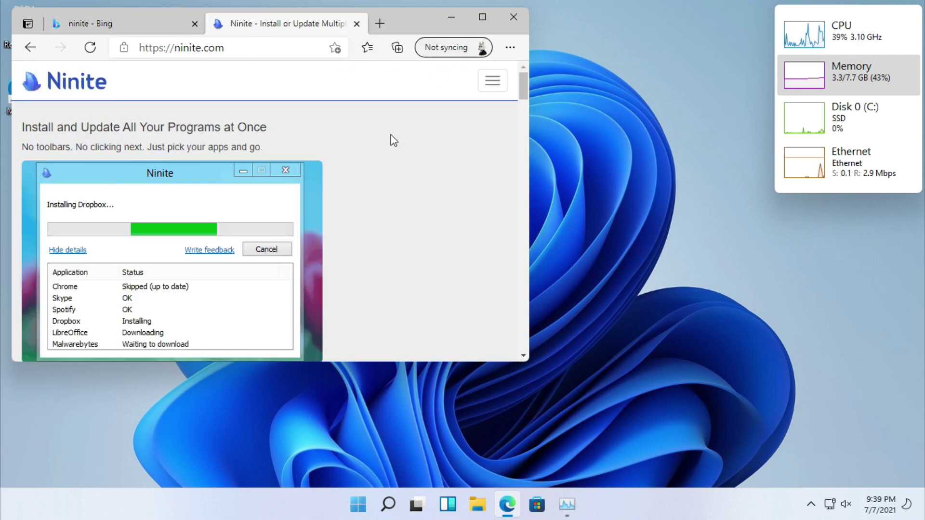
pyautogui.scroll(-8, 394, 140)
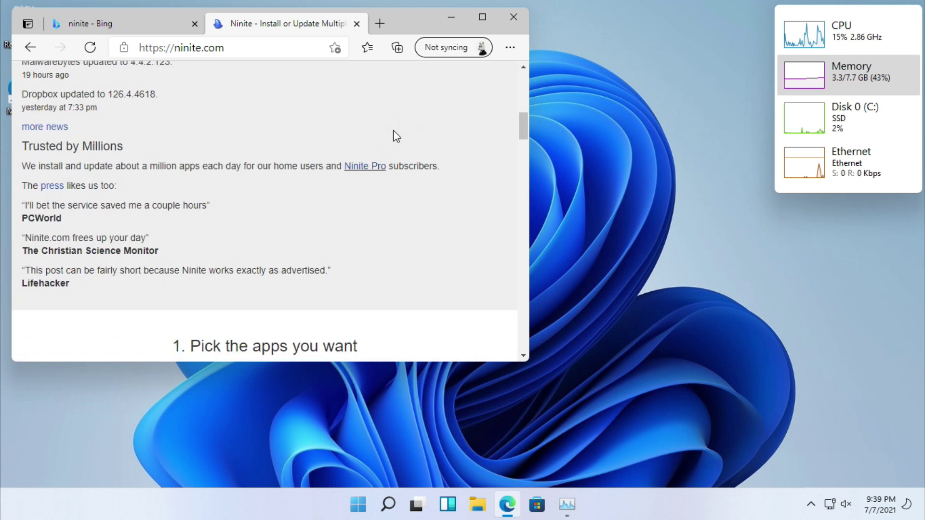
pyautogui.click(482, 18)
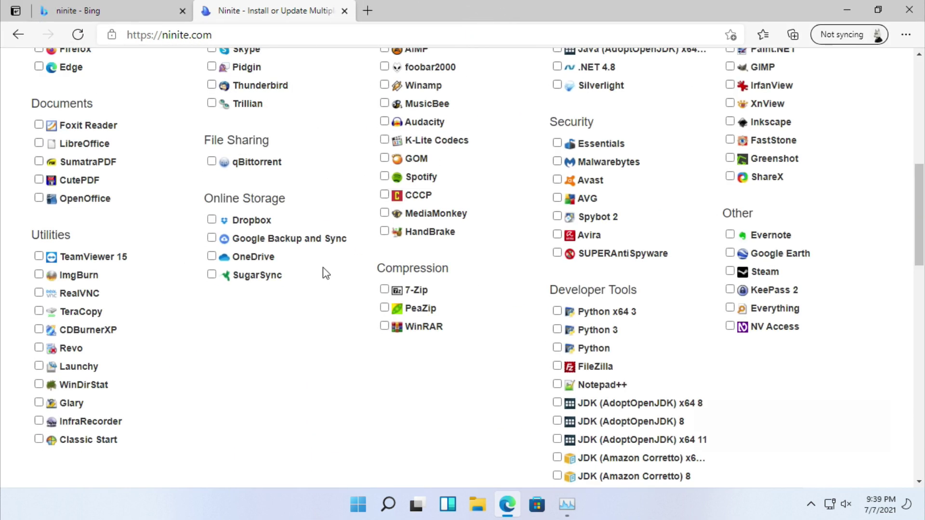
# Step: Select Chrome, TeamViewer 15, qBittorrent, WinRAR and K-Lite Codecs in the Ninite app list
pyautogui.scroll(9, 309, 283)
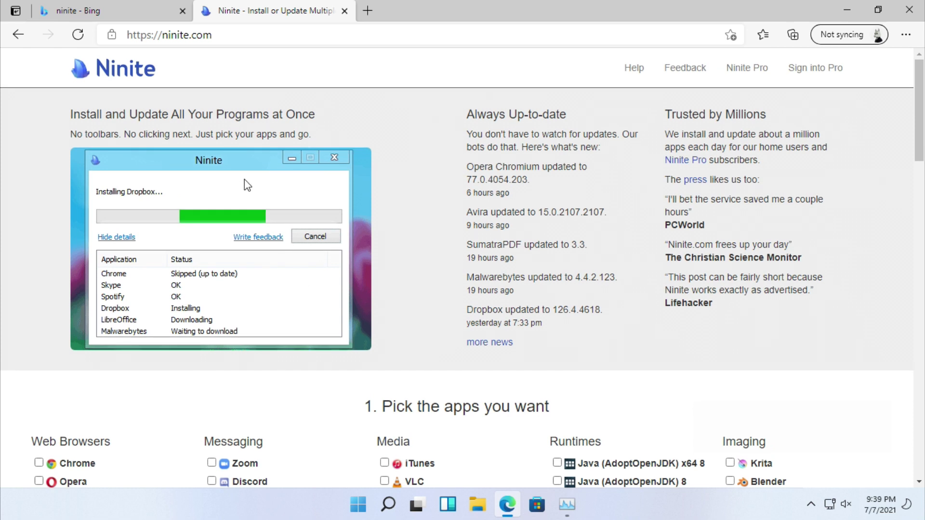
pyautogui.scroll(-5, 211, 135)
pyautogui.click(39, 200)
pyautogui.scroll(-3, 42, 308)
pyautogui.click(39, 310)
pyautogui.scroll(2, 42, 310)
pyautogui.click(212, 283)
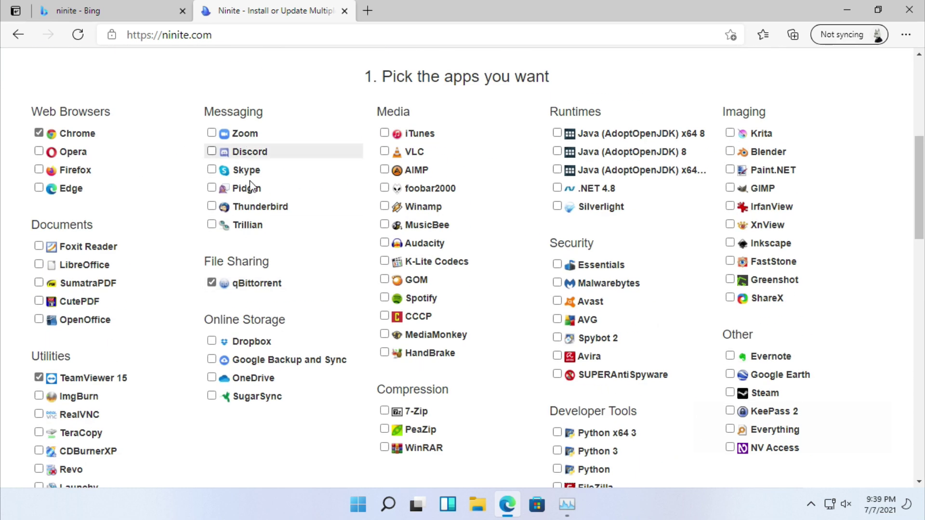
pyautogui.click(423, 447)
pyautogui.click(429, 263)
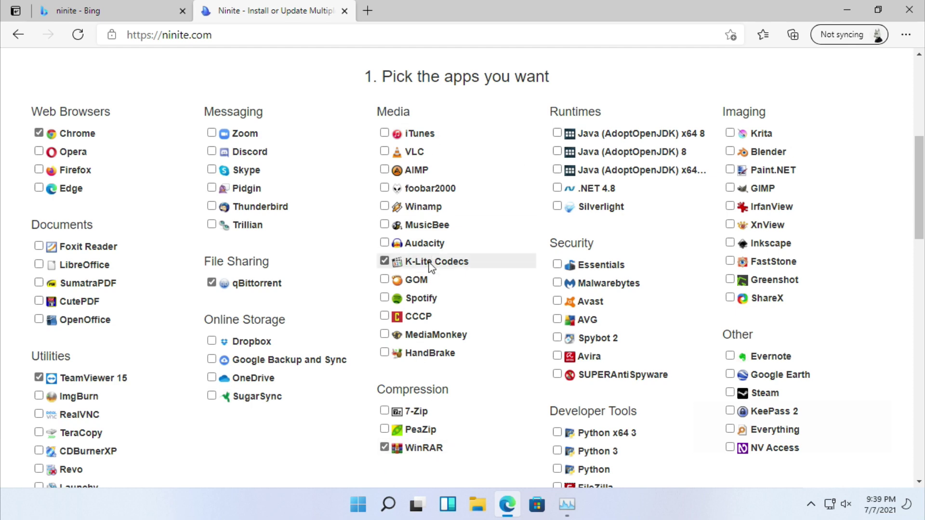
# Step: Add Python x64 3, Python 3, Python, Notepad++, WinSCP, PuTTY and XnView to the Ninite app selection
pyautogui.scroll(1, 537, 186)
pyautogui.scroll(-7, 536, 186)
pyautogui.click(592, 102)
pyautogui.click(592, 121)
pyautogui.click(592, 139)
pyautogui.click(595, 176)
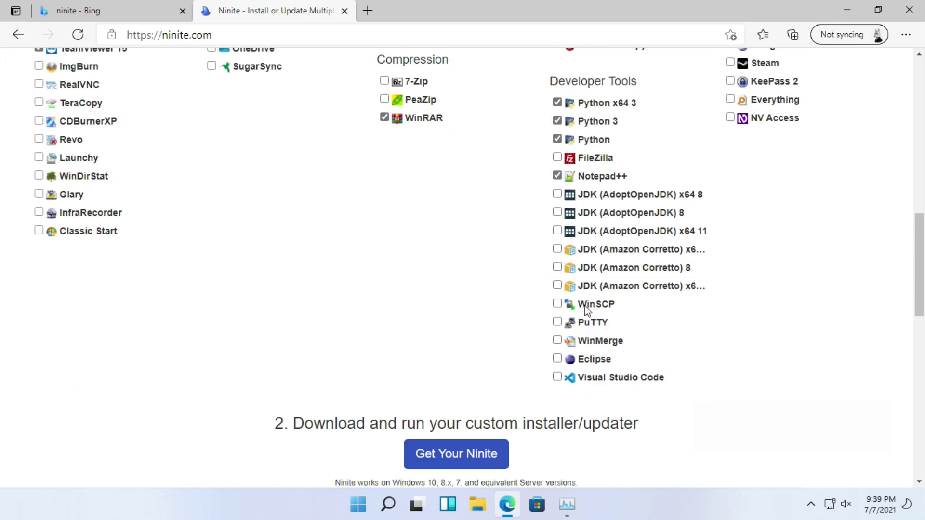
pyautogui.scroll(7, 586, 310)
pyautogui.scroll(-1, 675, 241)
pyautogui.click(768, 169)
# Step: Download the custom Ninite installer and show the downloaded file in its folder
pyautogui.scroll(5, 774, 274)
pyautogui.scroll(-5, 774, 274)
pyautogui.scroll(-10, 773, 275)
pyautogui.click(461, 192)
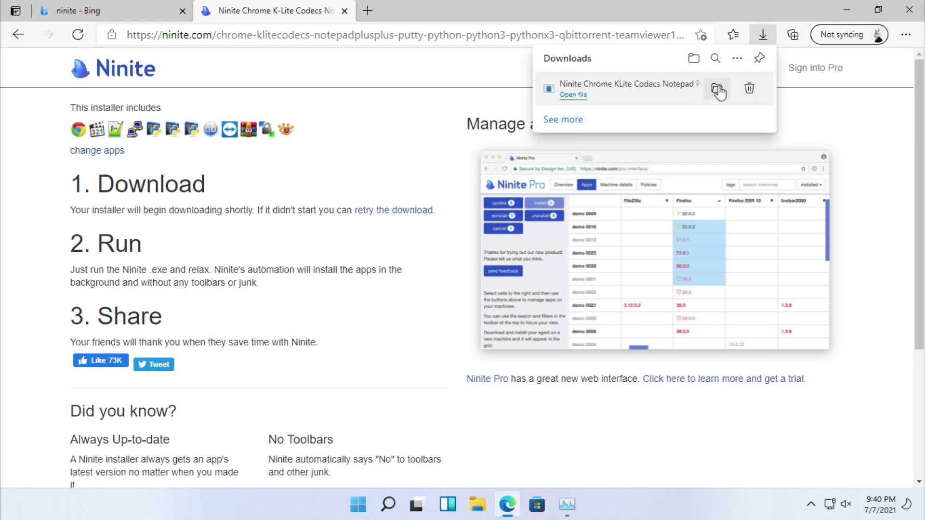
pyautogui.click(717, 89)
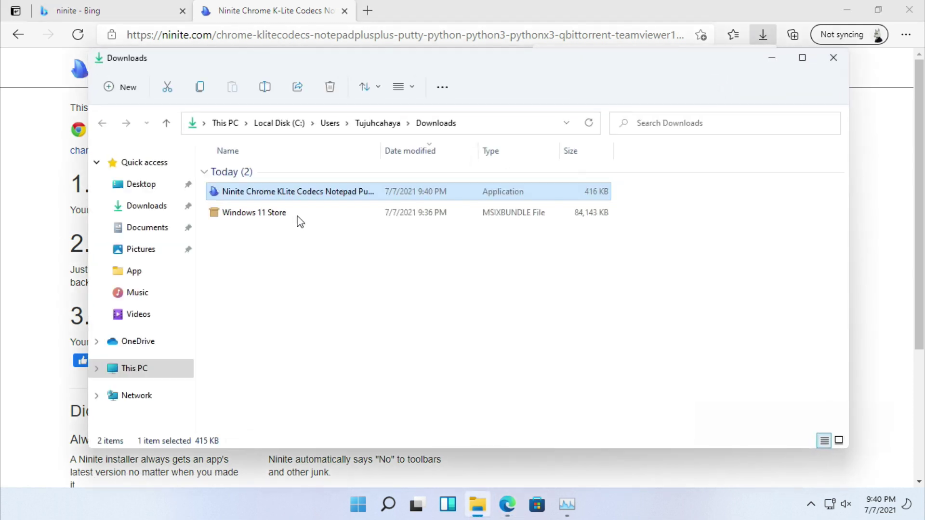
# Step: Run the Ninite installer as administrator, and minimize the File Explorer and browser windows behind it
pyautogui.rightClick(266, 196)
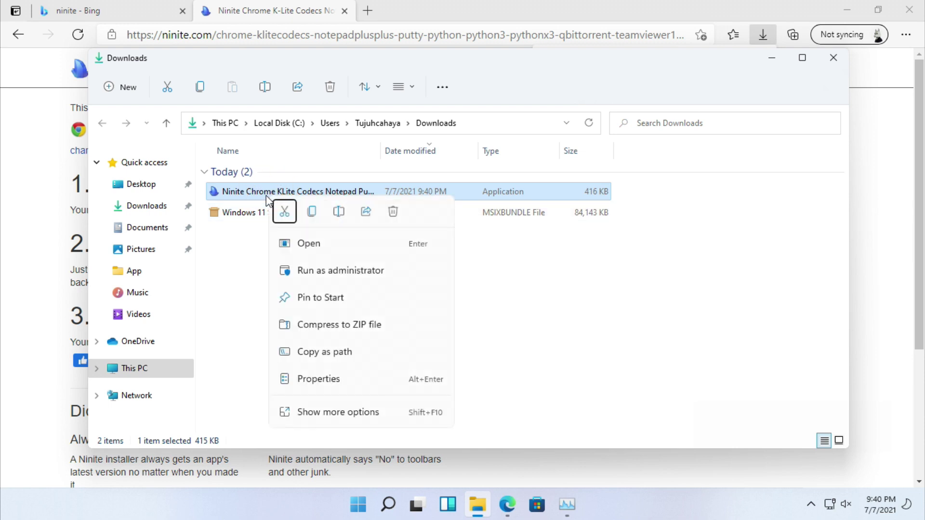
pyautogui.click(300, 272)
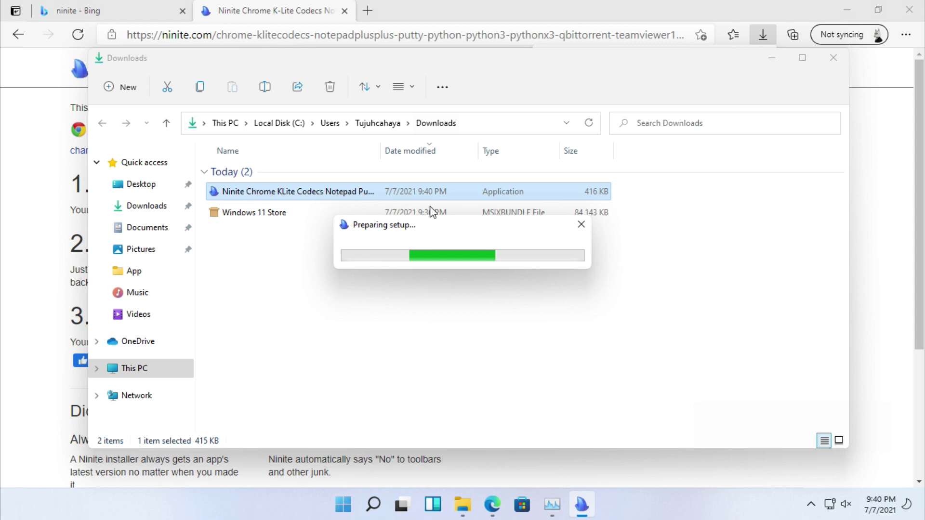
pyautogui.moveTo(455, 133); pyautogui.dragTo(465, 156)
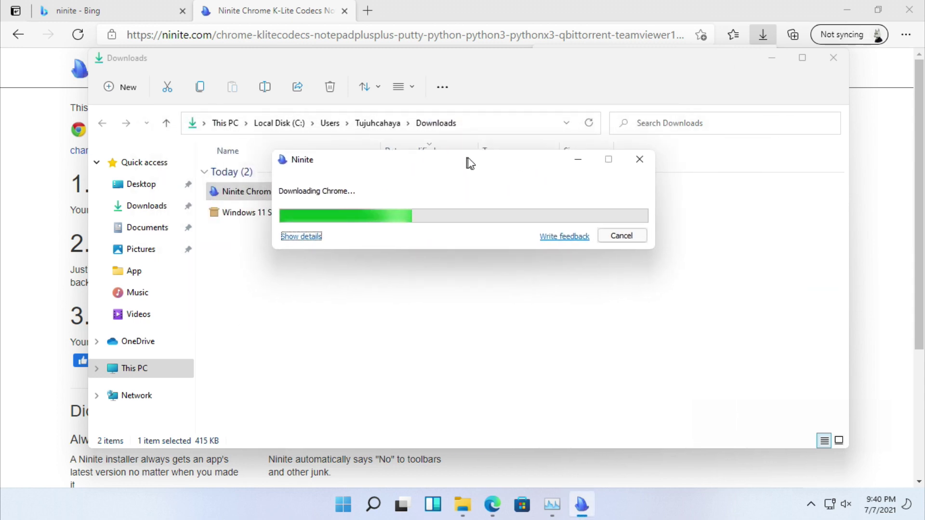
pyautogui.click(761, 58)
pyautogui.click(772, 58)
pyautogui.click(841, 8)
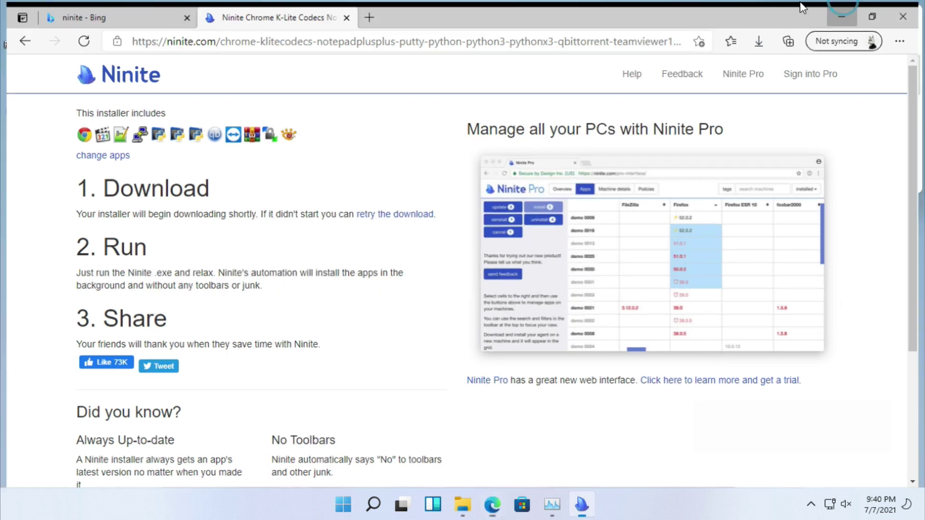
pyautogui.click(844, 9)
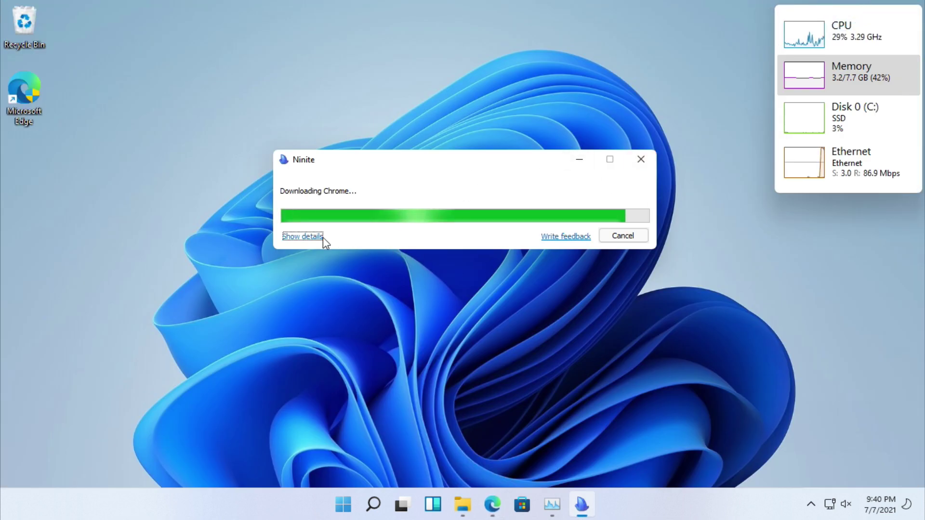
# Step: Show the per-application details of the Ninite installation and close the installer once it has finished
pyautogui.click(310, 236)
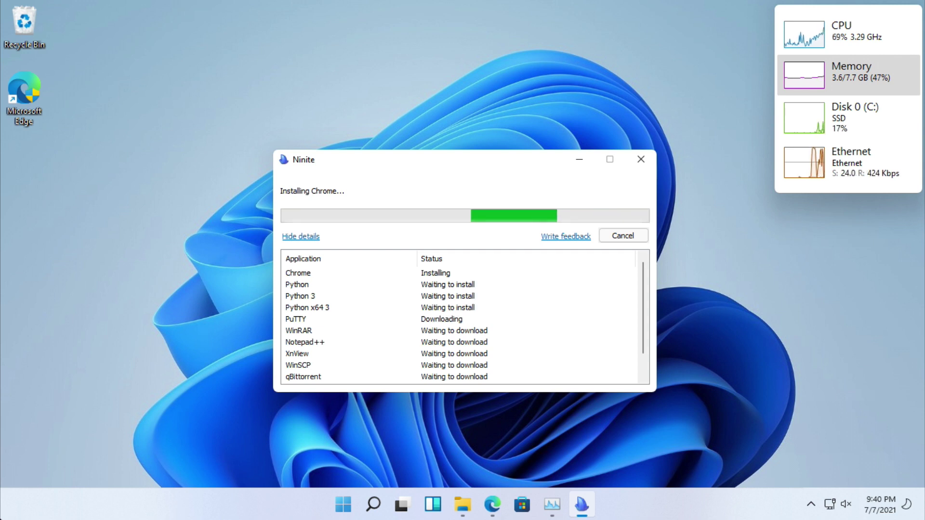
pyautogui.press('alt')
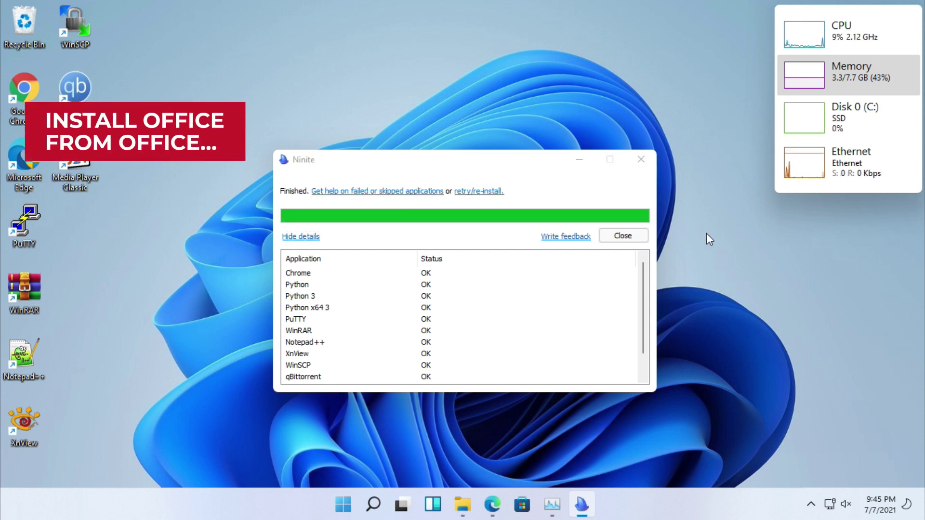
pyautogui.click(629, 236)
# Step: Open the Office app, dismiss its welcome message, and open its Install Office page in Microsoft Edge
pyautogui.click(359, 505)
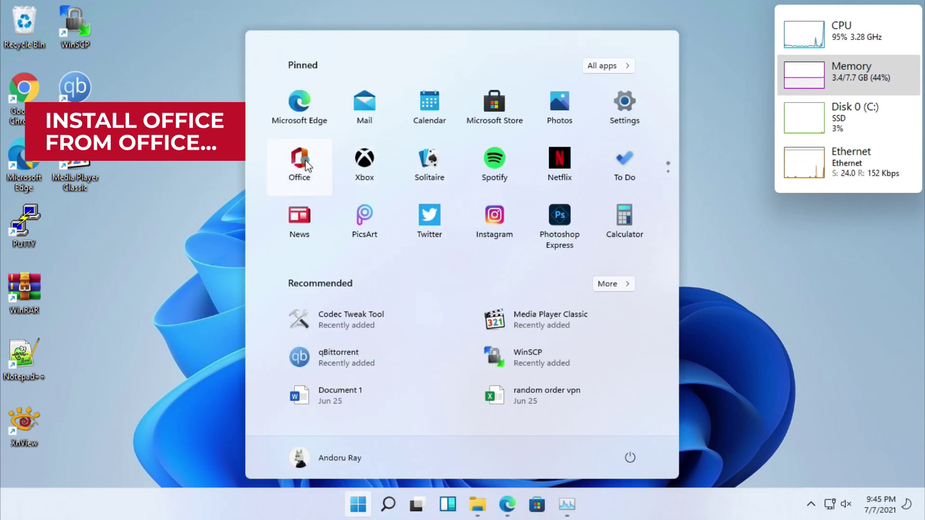
pyautogui.click(306, 165)
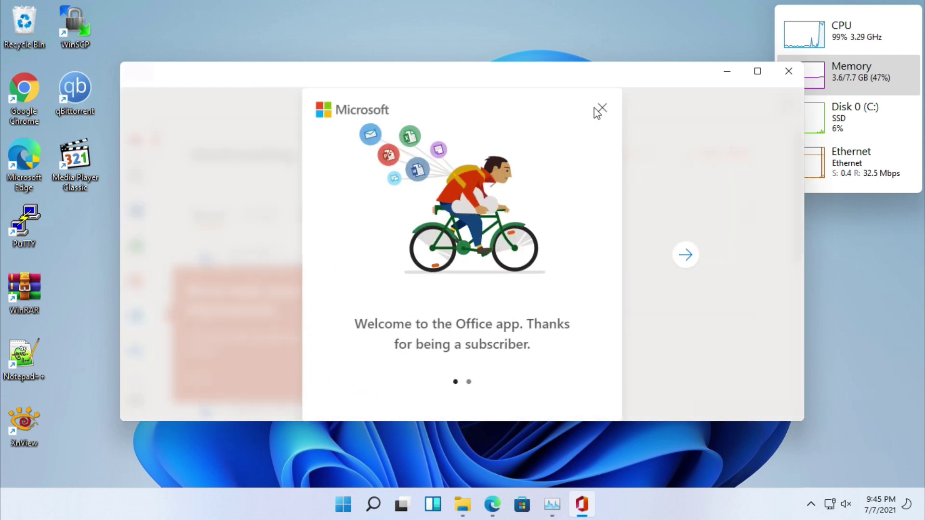
pyautogui.click(599, 107)
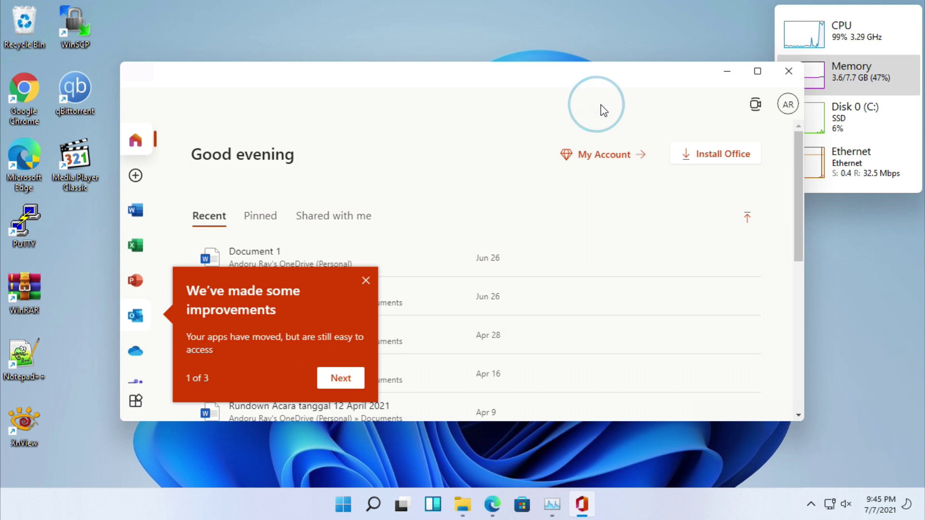
pyautogui.click(728, 166)
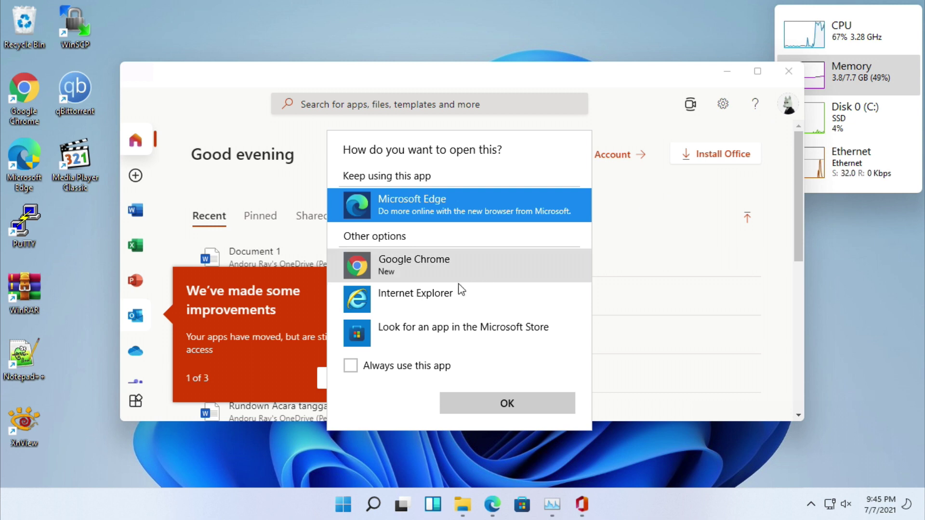
pyautogui.click(474, 403)
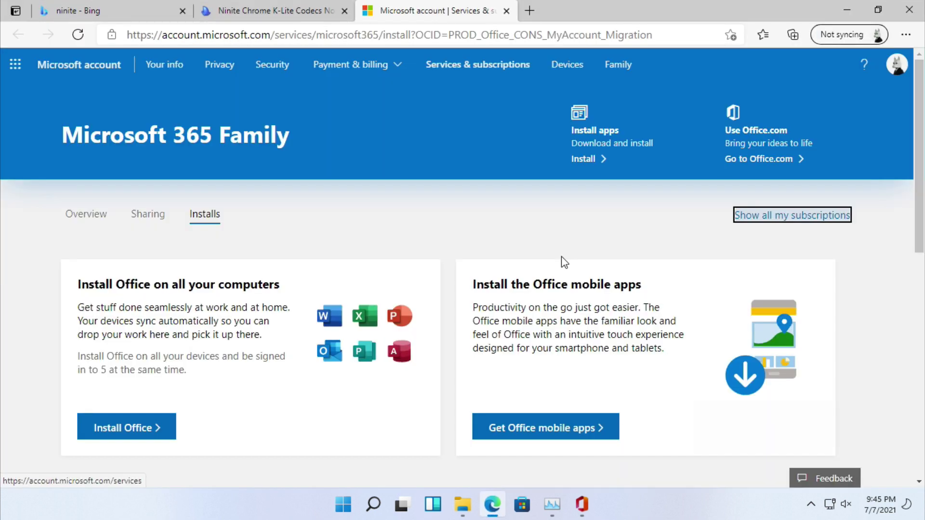
# Step: Download the default English version of the Office installer and show OfficeSetup.exe in its folder
pyautogui.click(149, 427)
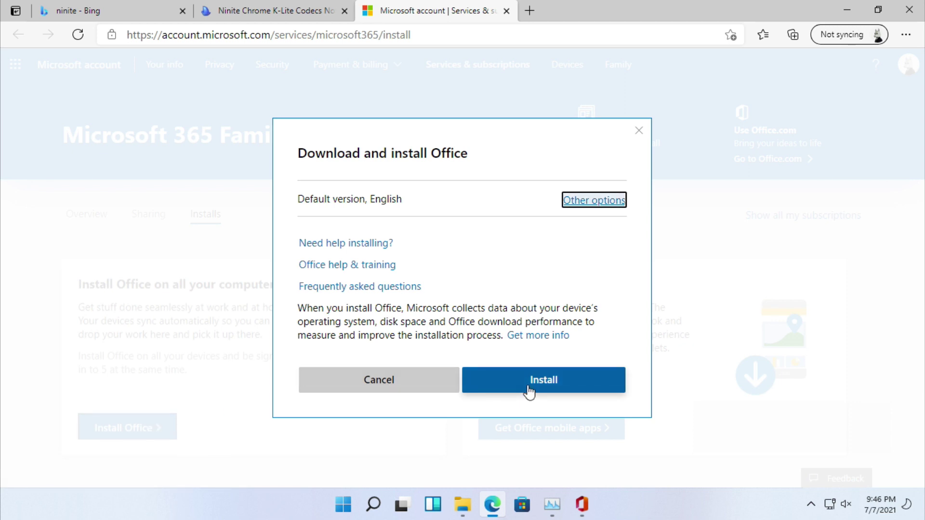
pyautogui.click(528, 390)
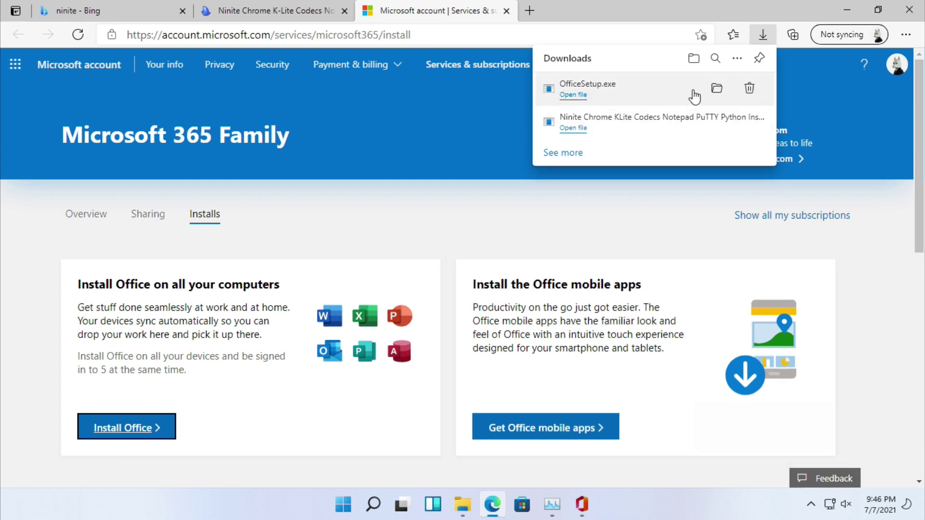
pyautogui.click(717, 89)
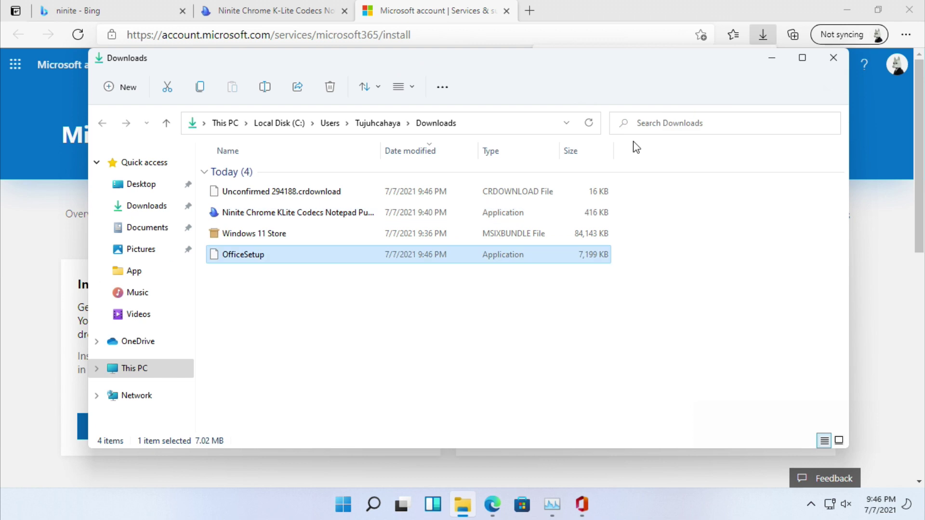
# Step: Run OfficeSetup and clear the desktop by closing the Downloads folder and Office app and minimizing the browser
pyautogui.rightClick(253, 262)
pyautogui.click(362, 97)
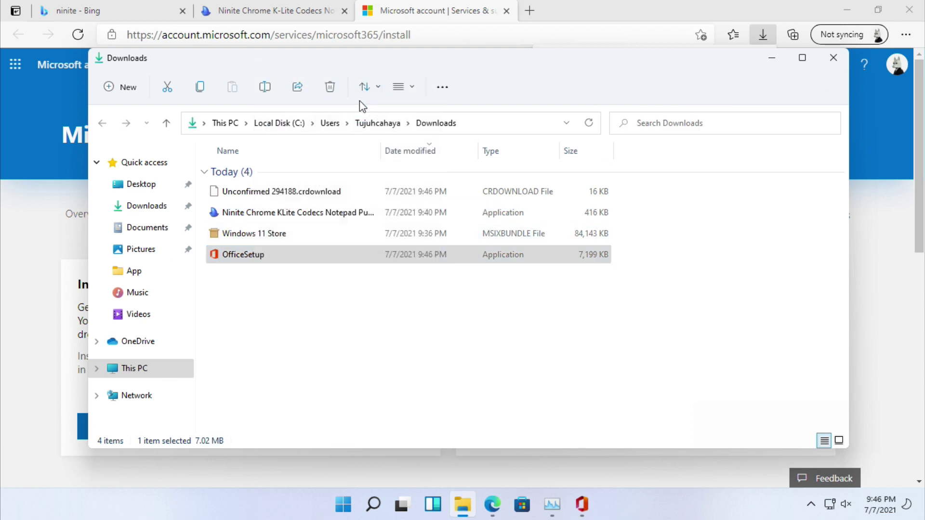
pyautogui.click(832, 57)
pyautogui.click(843, 5)
pyautogui.click(844, 7)
pyautogui.click(732, 73)
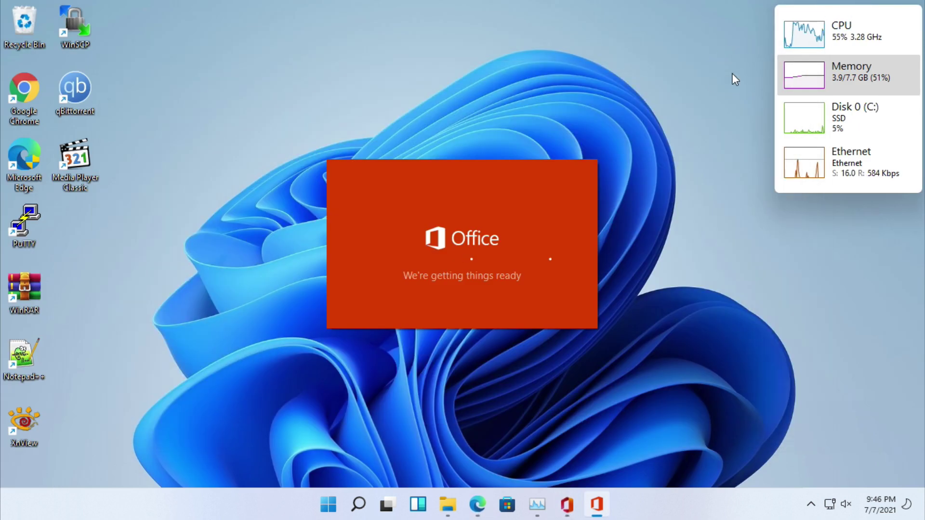
pyautogui.rightClick(567, 503)
pyautogui.click(563, 464)
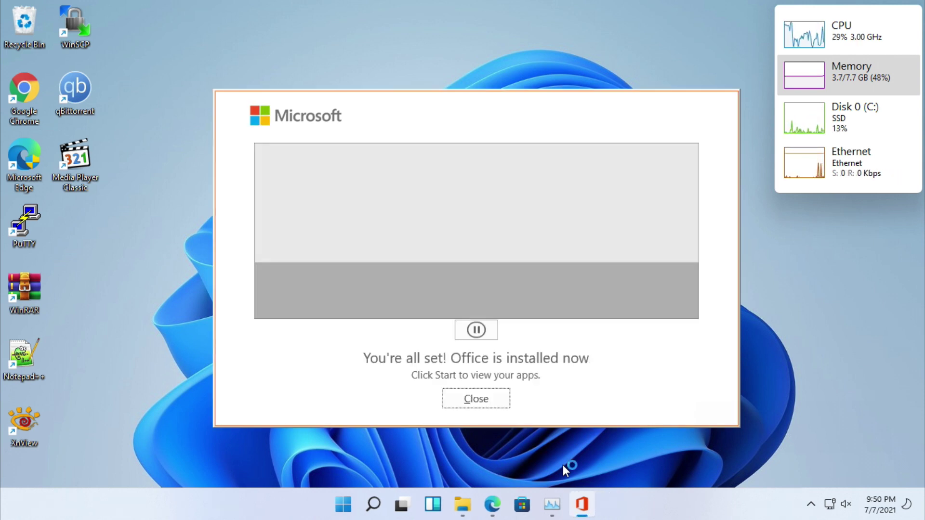
# Step: Close the finished Office installer and start Word with a blank document
pyautogui.click(503, 398)
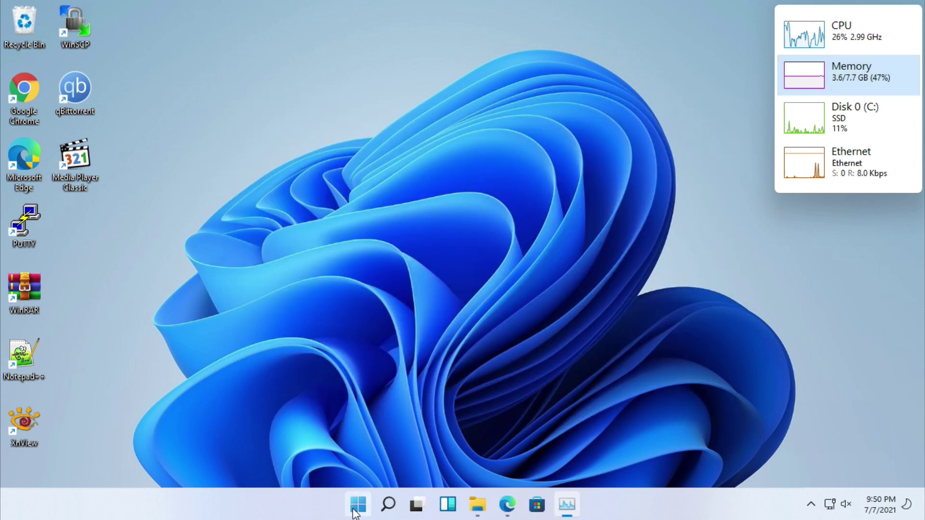
pyautogui.click(354, 512)
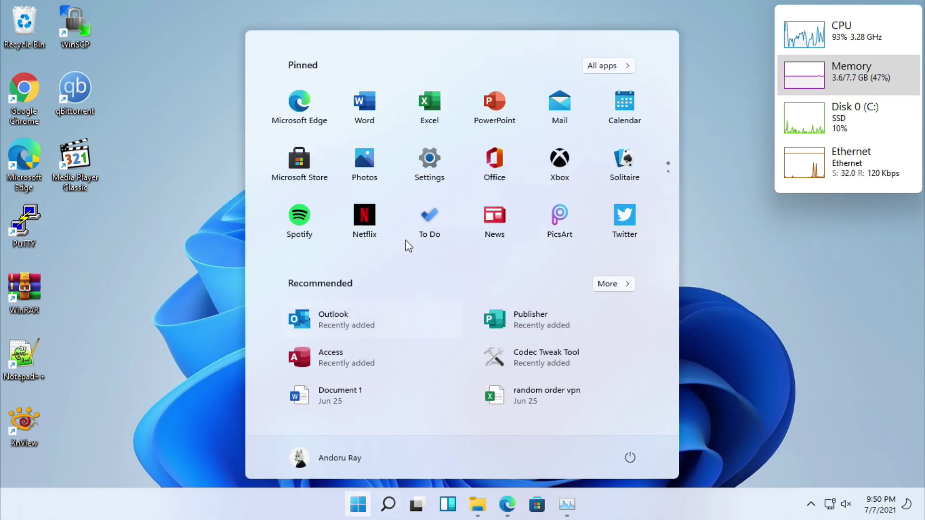
pyautogui.click(375, 105)
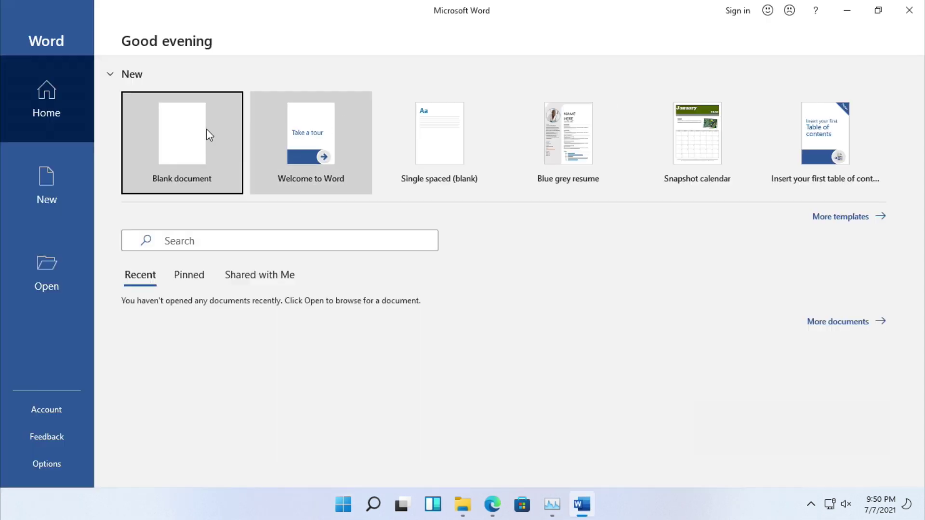
pyautogui.click(207, 133)
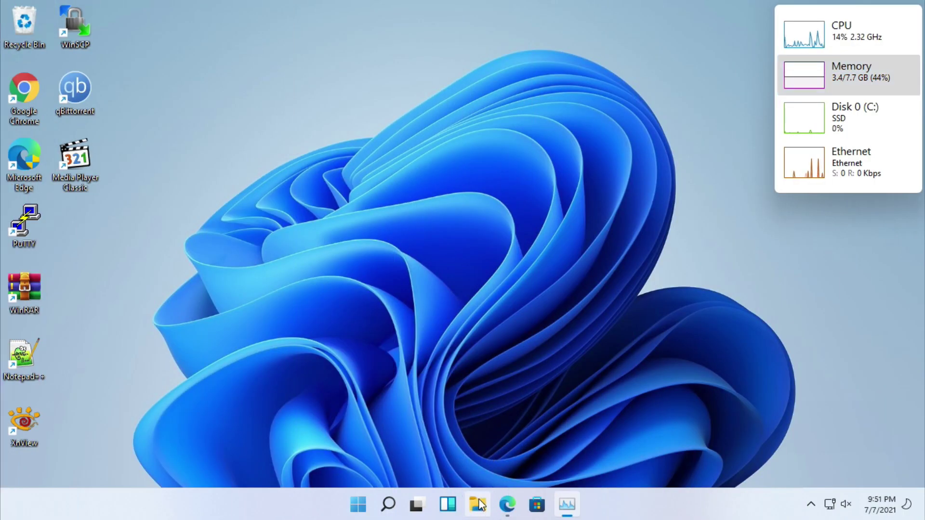
# Step: Set File Explorer to open to This PC, turn off recent files and frequent folders in Quick access, and clear its history
pyautogui.click(479, 504)
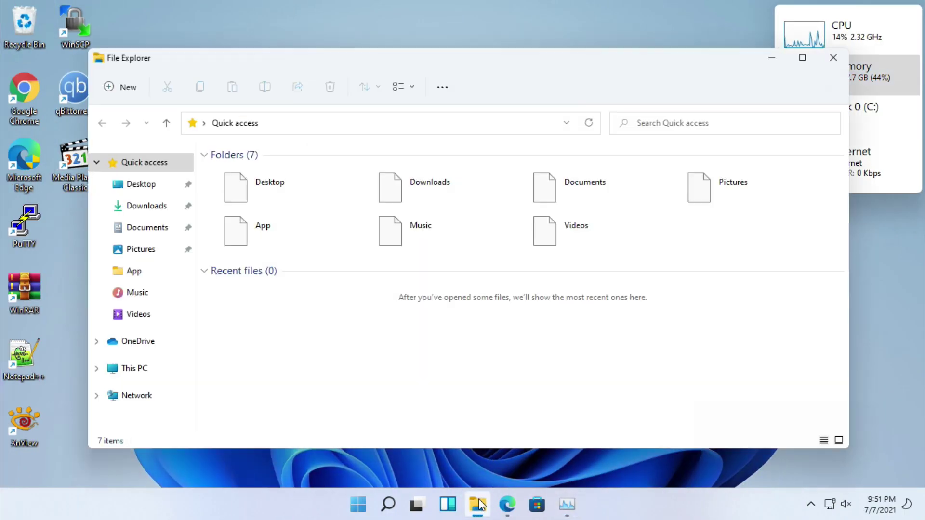
pyautogui.click(446, 87)
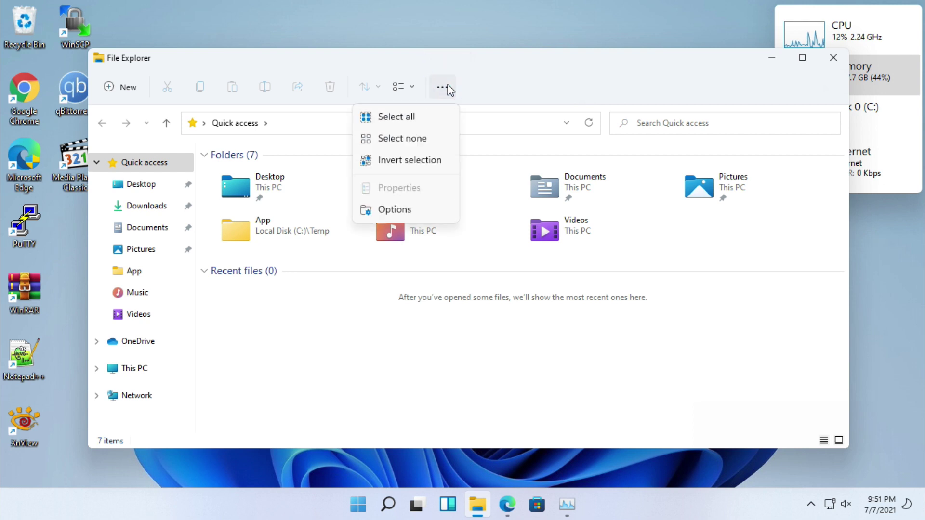
pyautogui.click(418, 213)
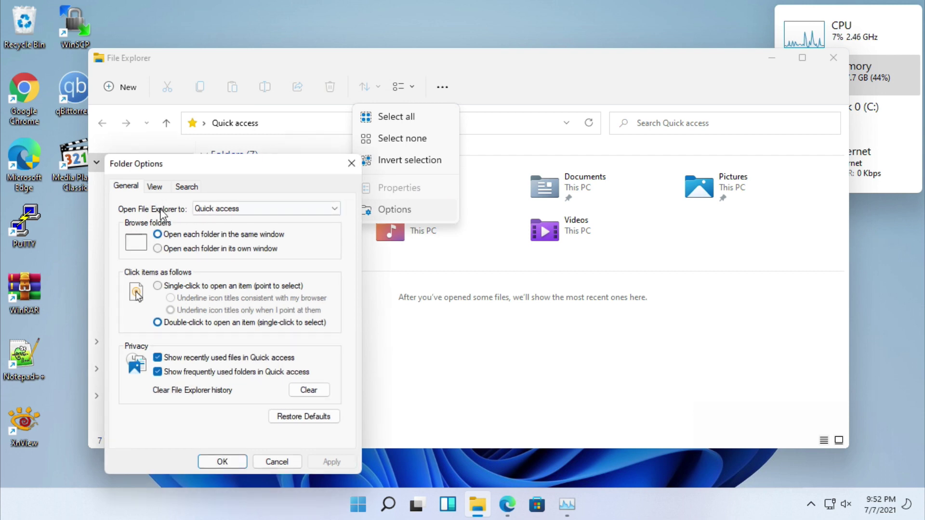
pyautogui.click(211, 213)
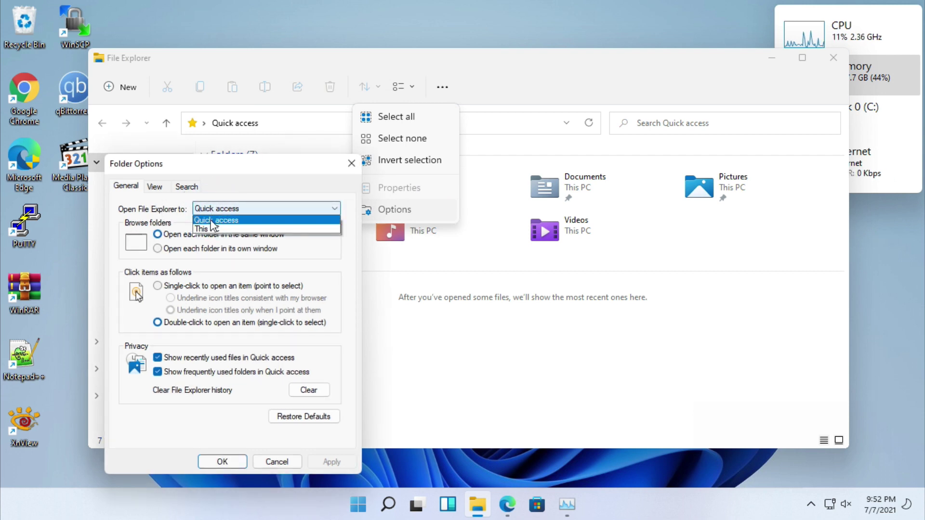
pyautogui.click(212, 229)
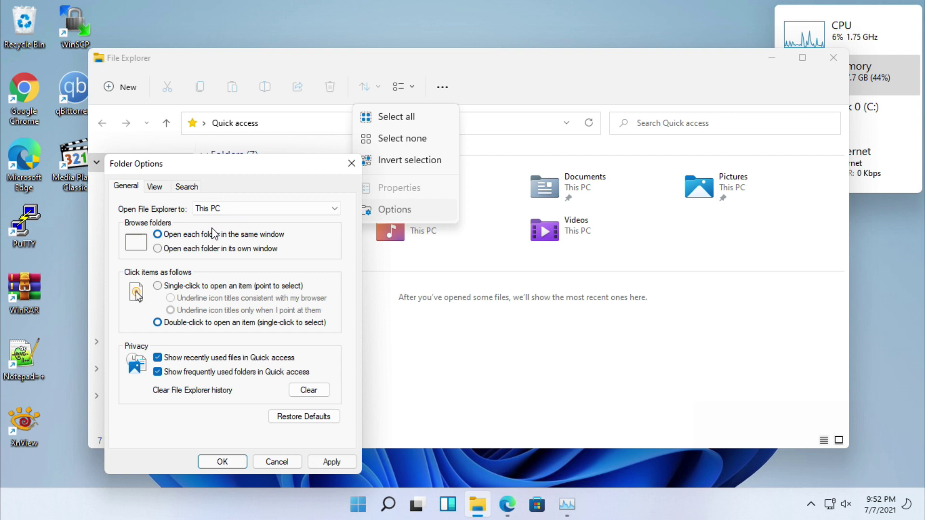
pyautogui.click(236, 357)
pyautogui.click(241, 372)
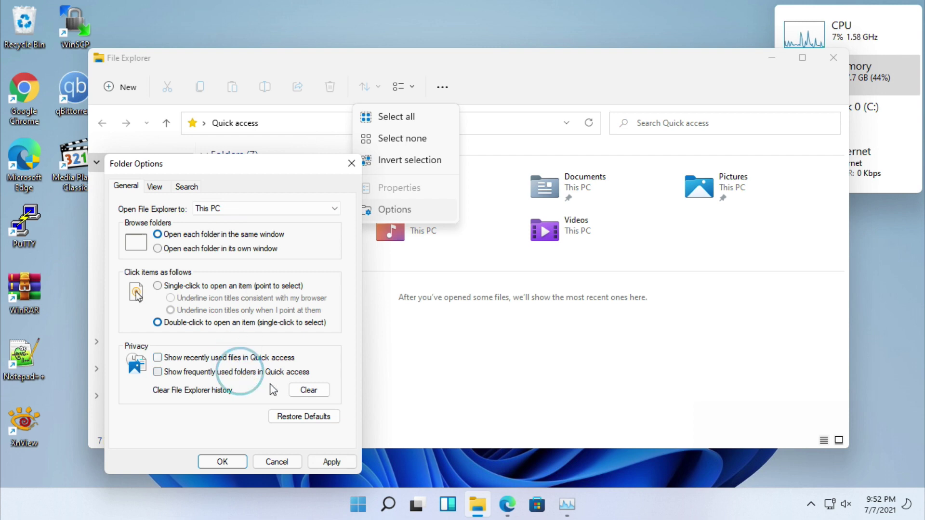
pyautogui.click(308, 391)
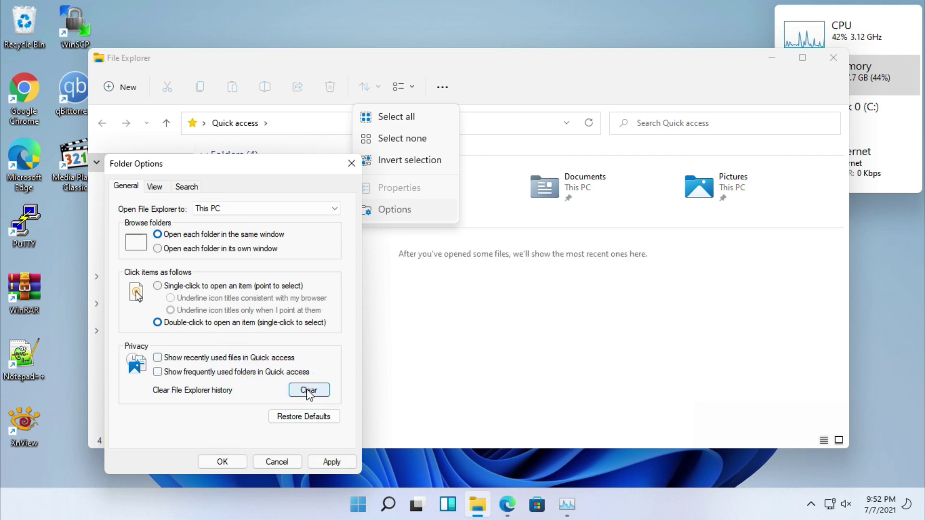
# Step: In the folder view options, show hidden files, folders, and drives and enable Expand to open folder
pyautogui.click(155, 187)
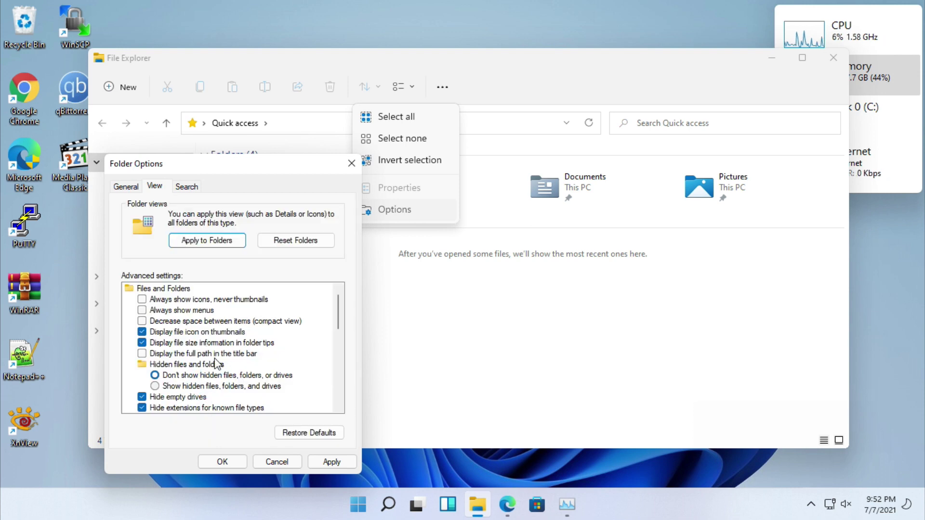
pyautogui.click(186, 386)
pyautogui.scroll(-2, 164, 366)
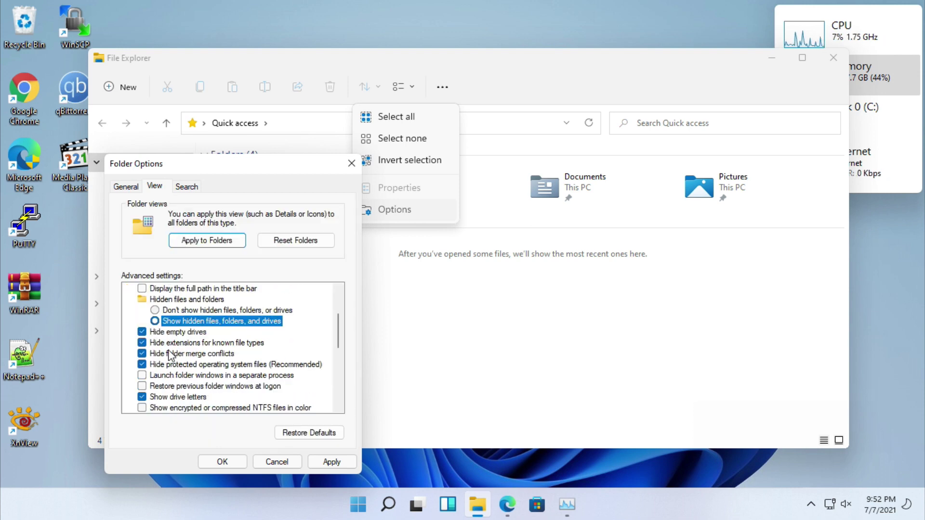
pyautogui.scroll(-1, 169, 354)
pyautogui.scroll(-3, 175, 335)
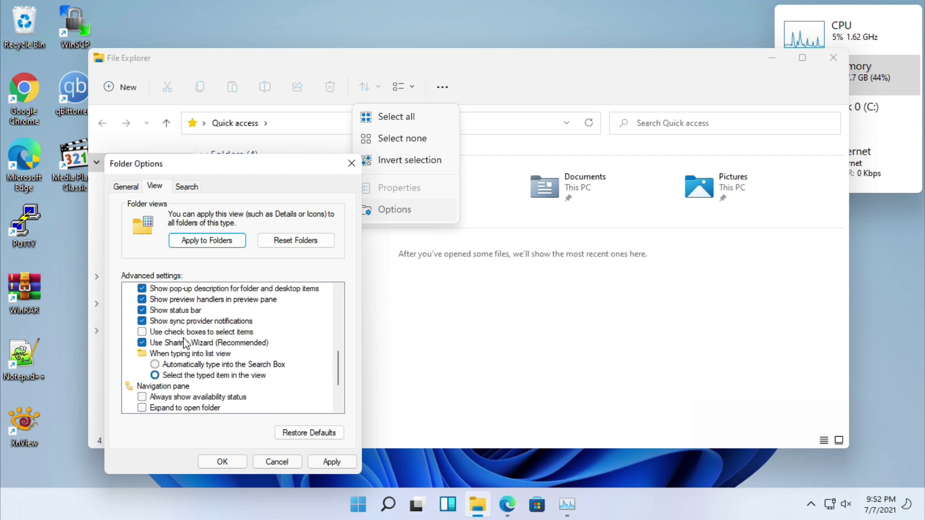
pyautogui.scroll(-2, 180, 347)
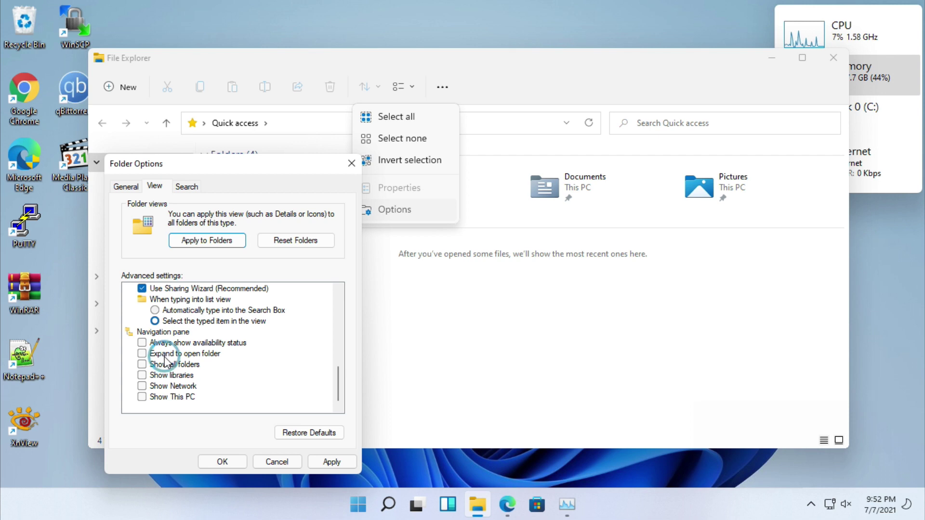
pyautogui.click(166, 356)
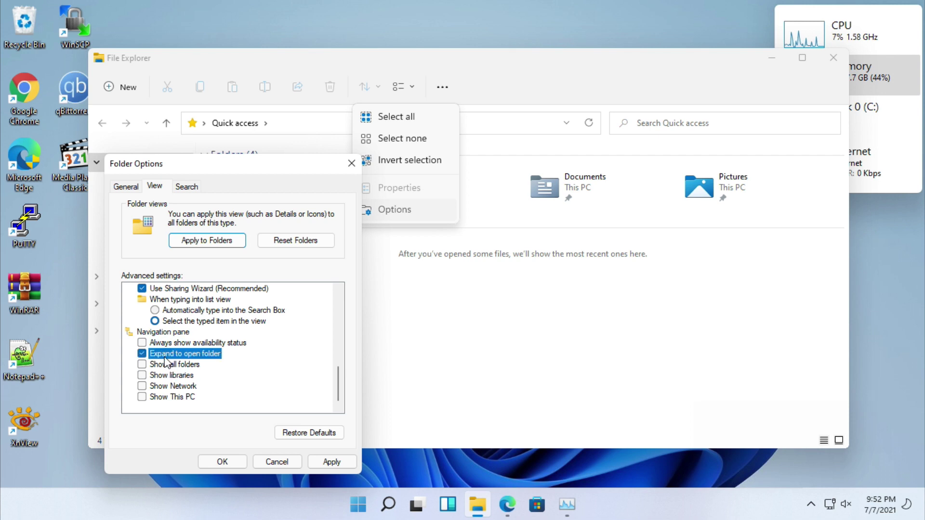
pyautogui.click(169, 396)
pyautogui.click(170, 396)
pyautogui.click(215, 464)
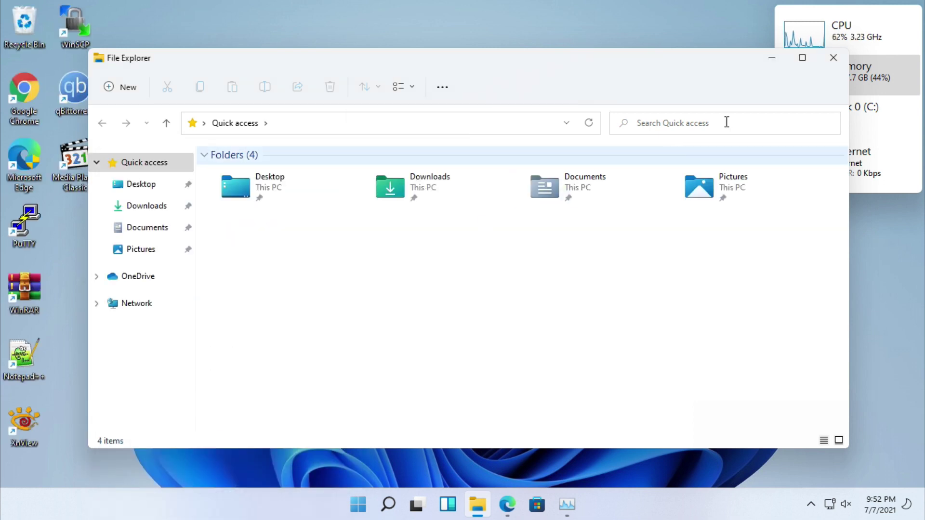
# Step: Enable Show This PC for the navigation pane in Folder Options and close File Explorer
pyautogui.click(442, 87)
pyautogui.click(383, 210)
pyautogui.click(155, 186)
pyautogui.scroll(-5, 163, 359)
pyautogui.click(159, 396)
pyautogui.click(212, 460)
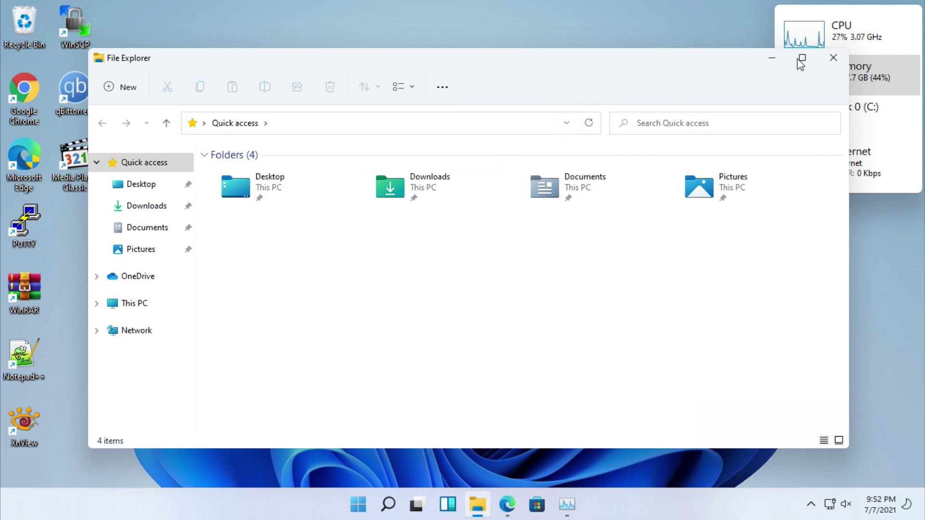
pyautogui.click(833, 57)
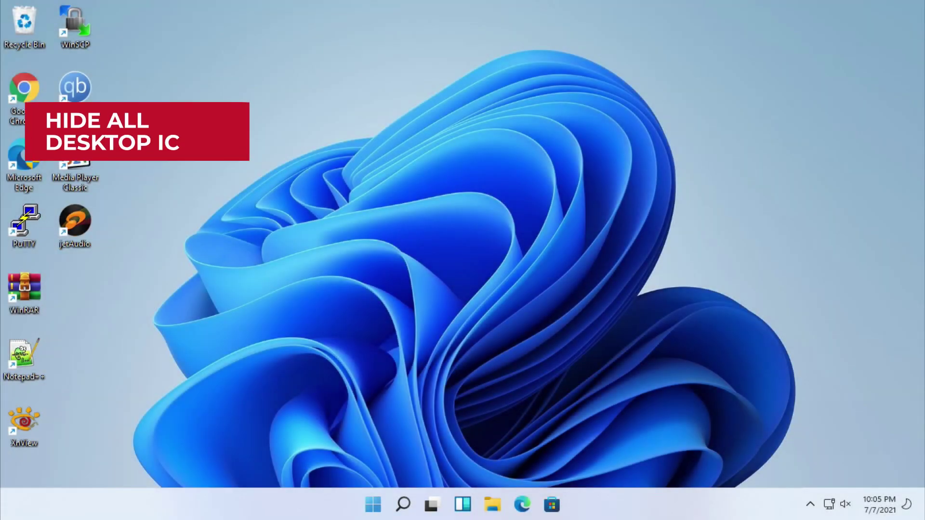
# Step: Delete all the application shortcuts from the desktop, keeping only the Recycle Bin
pyautogui.moveTo(126, 6); pyautogui.dragTo(60, 270)
pyautogui.moveTo(71, 22); pyautogui.dragTo(26, 22)
pyautogui.press('Delete')
# Step: Open the Themes page in the desktop's personalization settings
pyautogui.rightClick(354, 158)
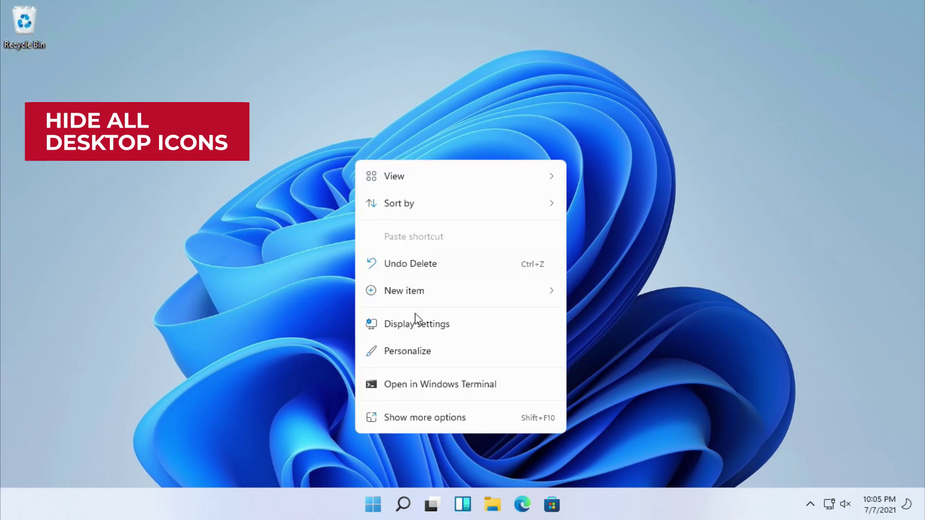
pyautogui.click(414, 349)
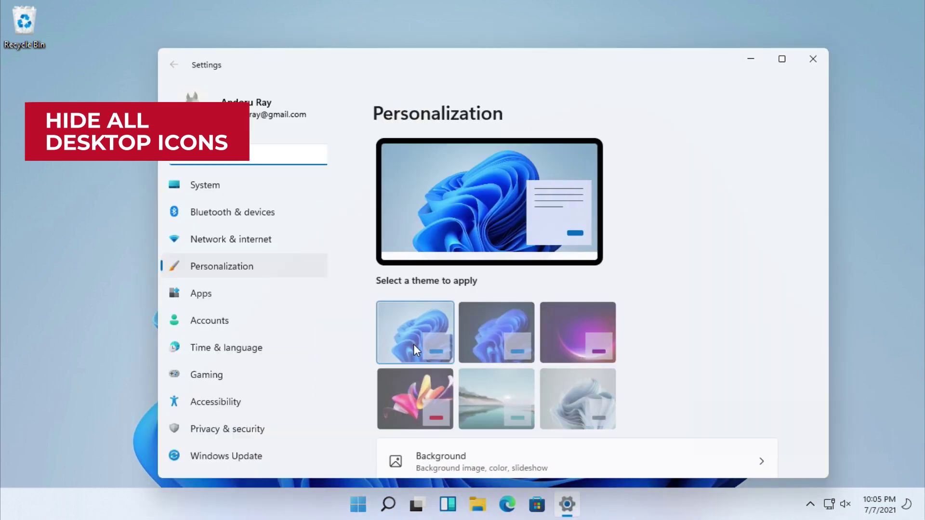
pyautogui.scroll(-10, 646, 301)
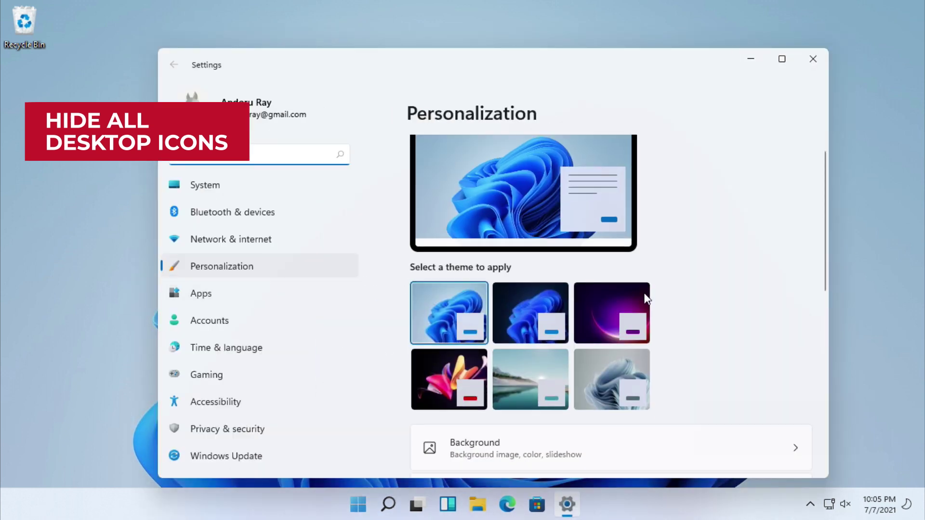
pyautogui.scroll(-1, 647, 300)
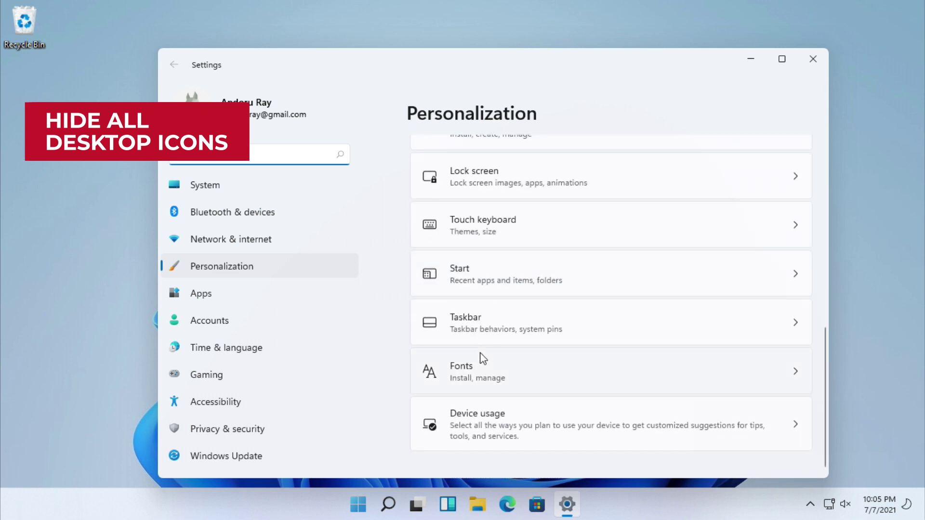
pyautogui.scroll(5, 484, 397)
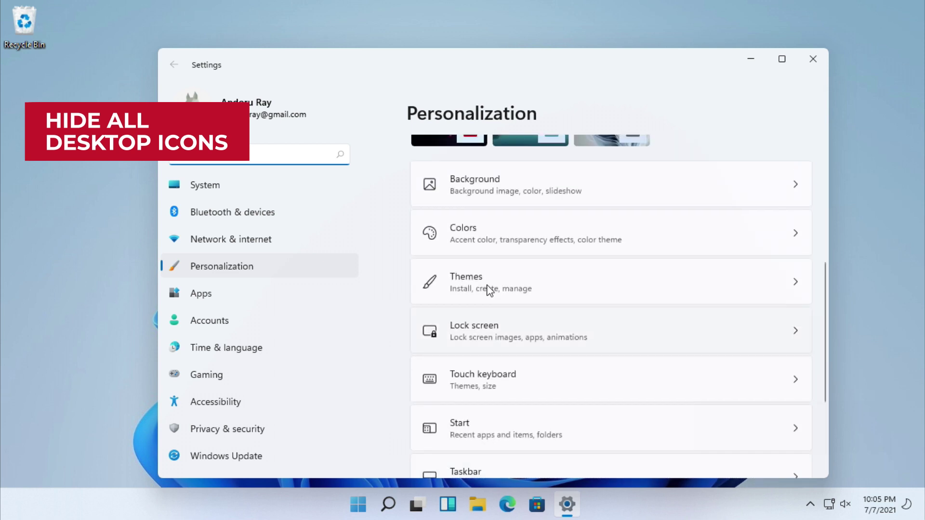
pyautogui.click(507, 291)
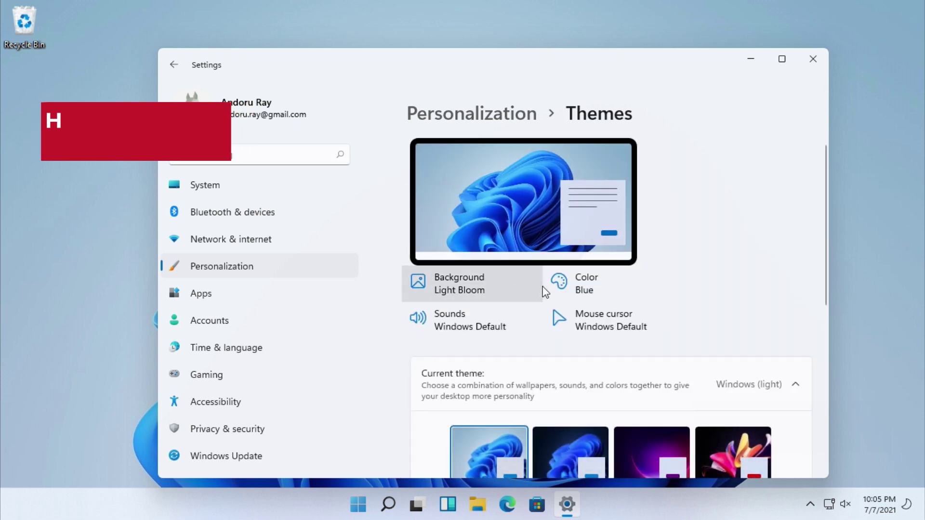
# Step: Turn off the Recycle Bin in the desktop icon settings, apply the change and close Settings
pyautogui.scroll(-5, 543, 291)
pyautogui.scroll(-1, 610, 291)
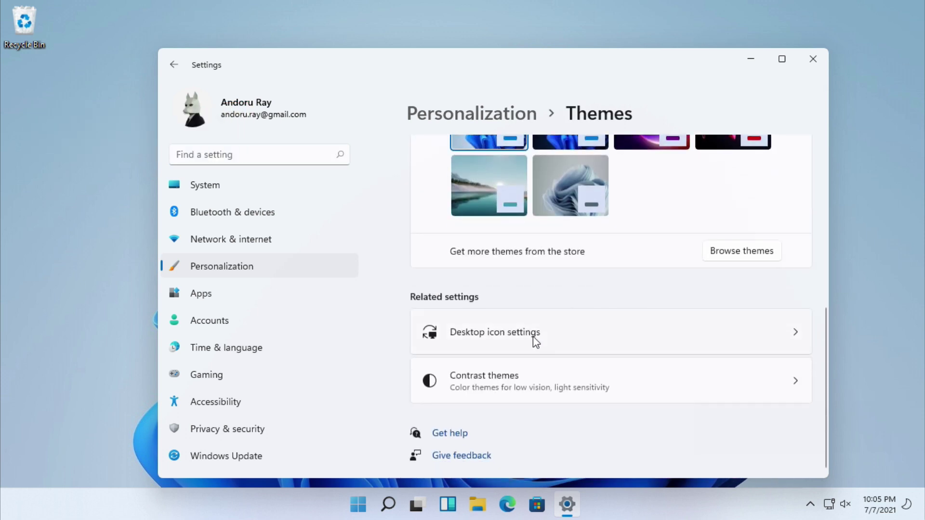
pyautogui.click(543, 346)
pyautogui.click(235, 135)
pyautogui.click(207, 366)
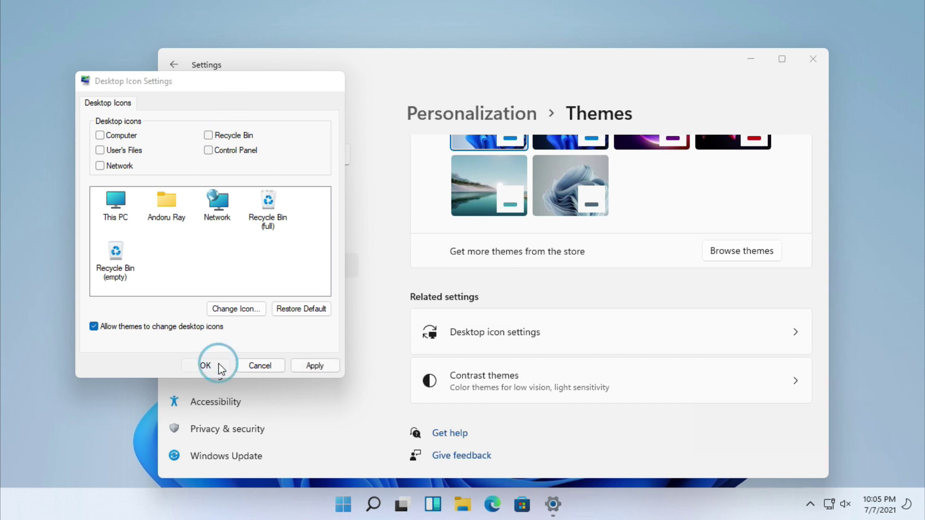
pyautogui.click(818, 56)
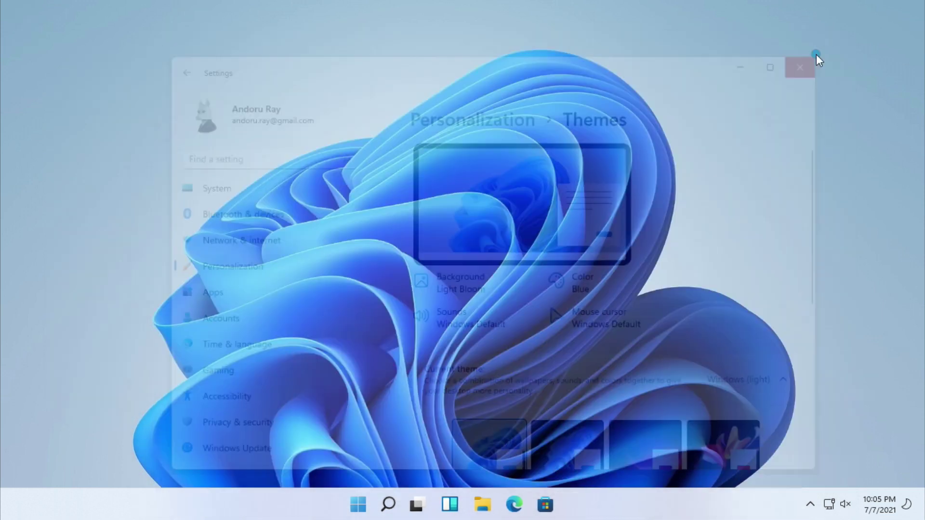
pyautogui.rightClick(539, 188)
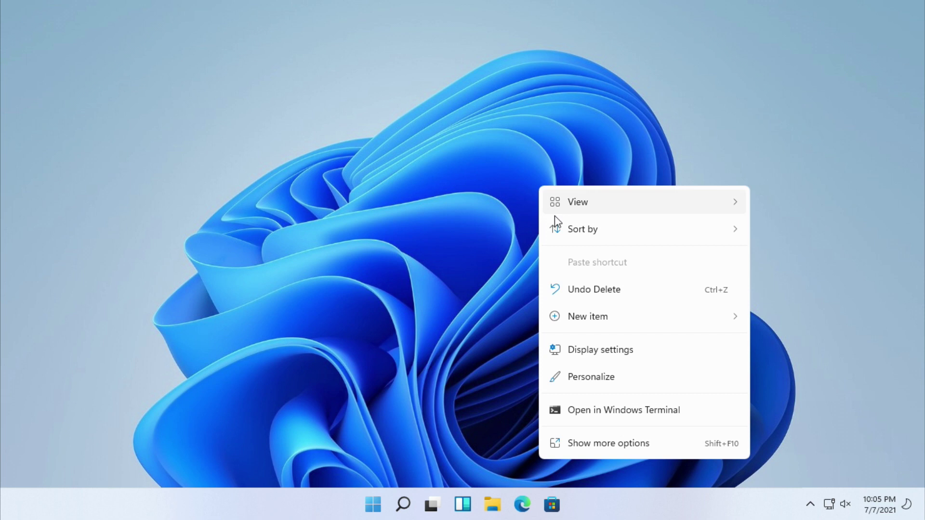
pyautogui.click(439, 173)
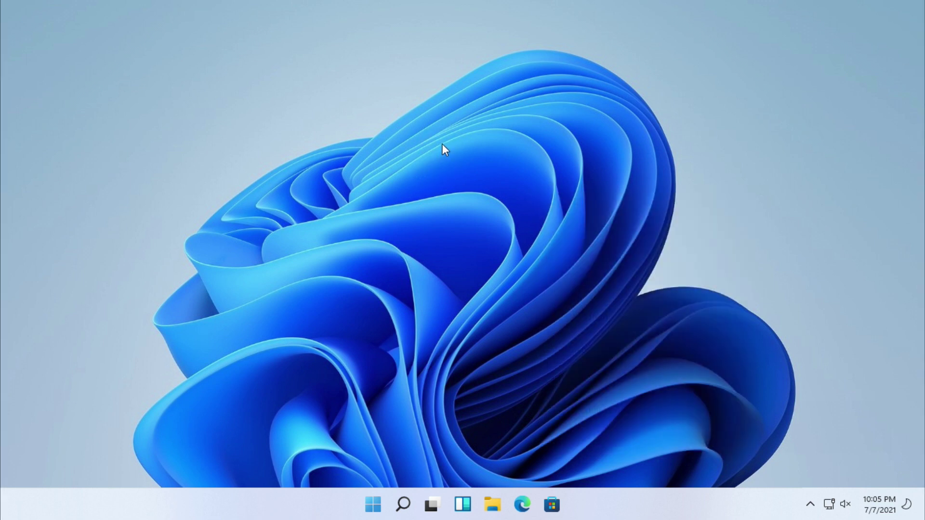